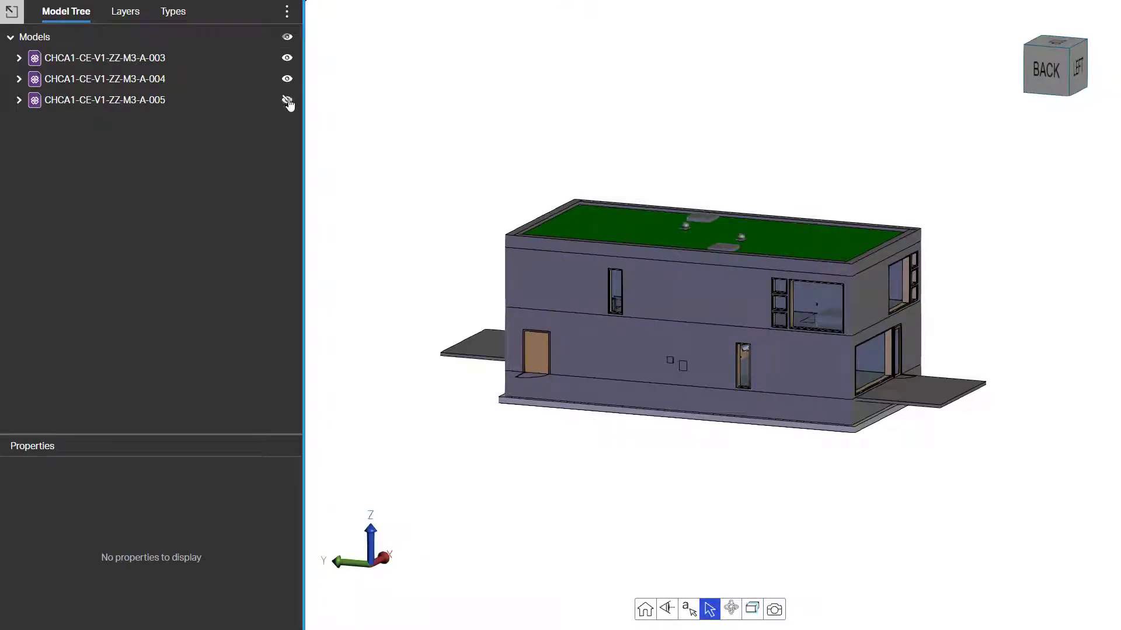
# - Show the handles for model CHCA1-CE-V1-ZZ-M3-A-003 and move the building shell away from the other models
pyautogui.click(140, 62)
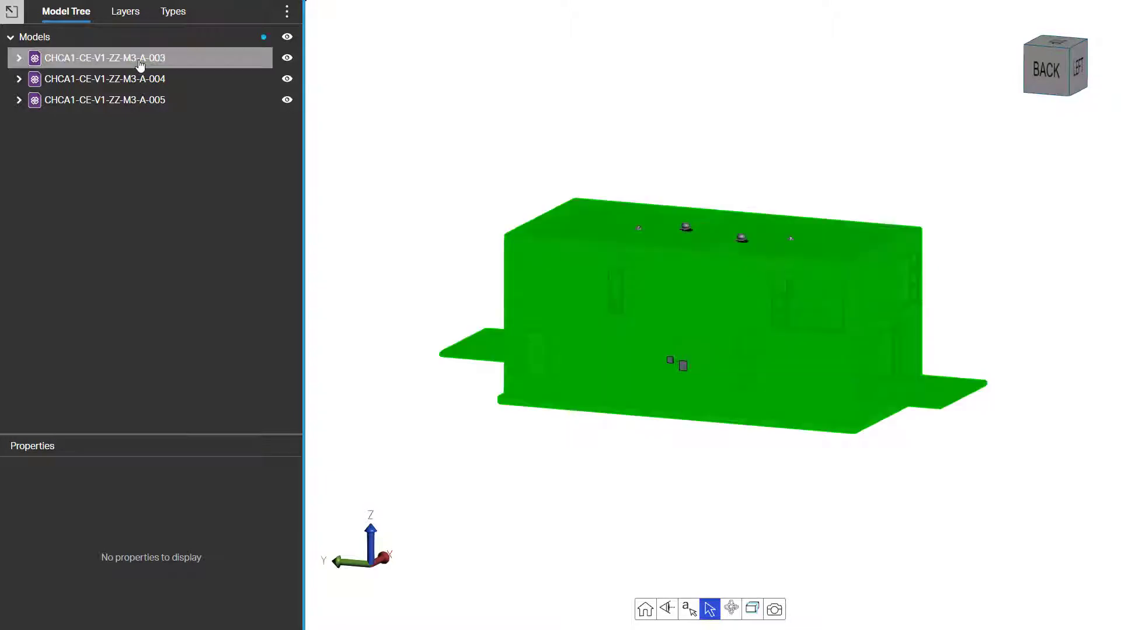
pyautogui.rightClick(139, 60)
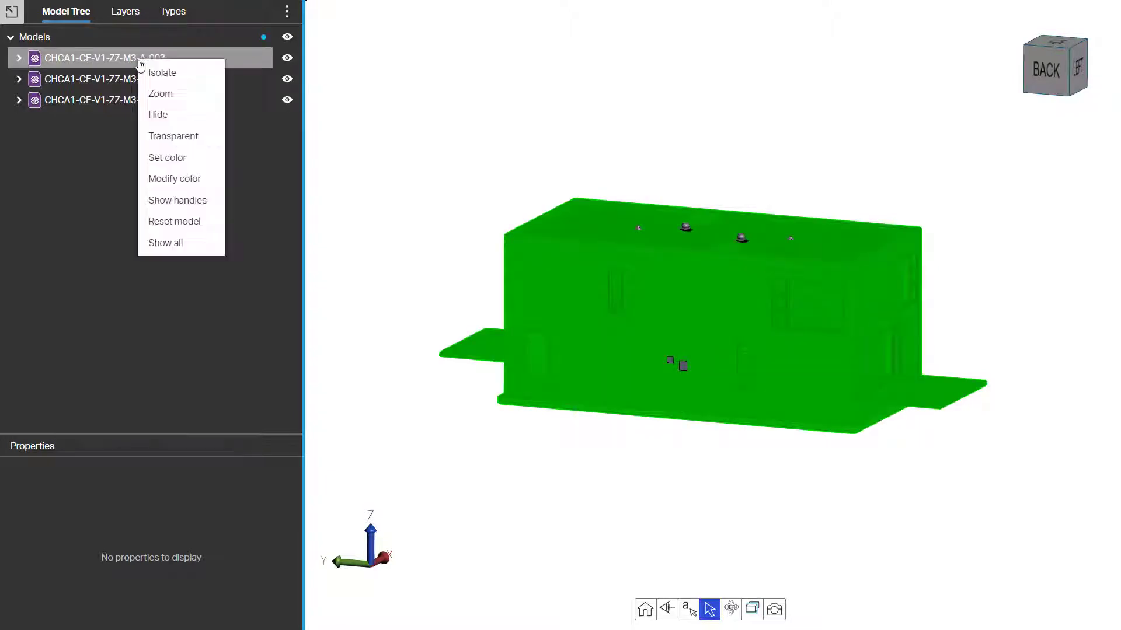
pyautogui.click(189, 201)
pyautogui.moveTo(712, 315); pyautogui.dragTo(548, 516)
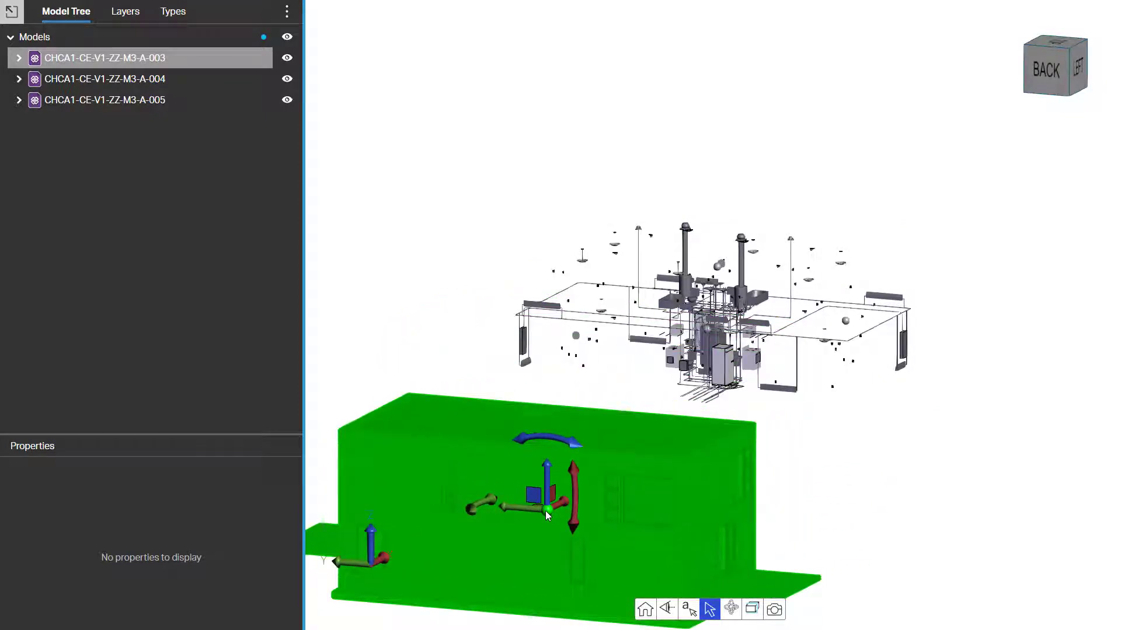
# - Show the handles for model CHCA1-CE-V1-ZZ-M3-A-004, move it up and away from the remaining model, and clear the selection
pyautogui.click(171, 87)
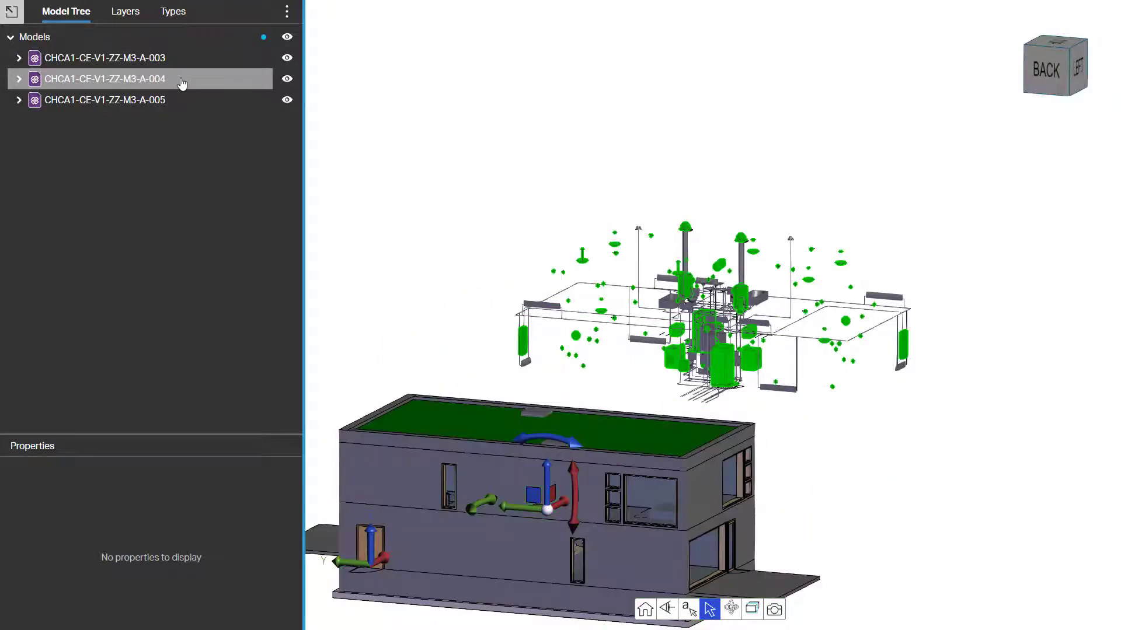
pyautogui.rightClick(182, 84)
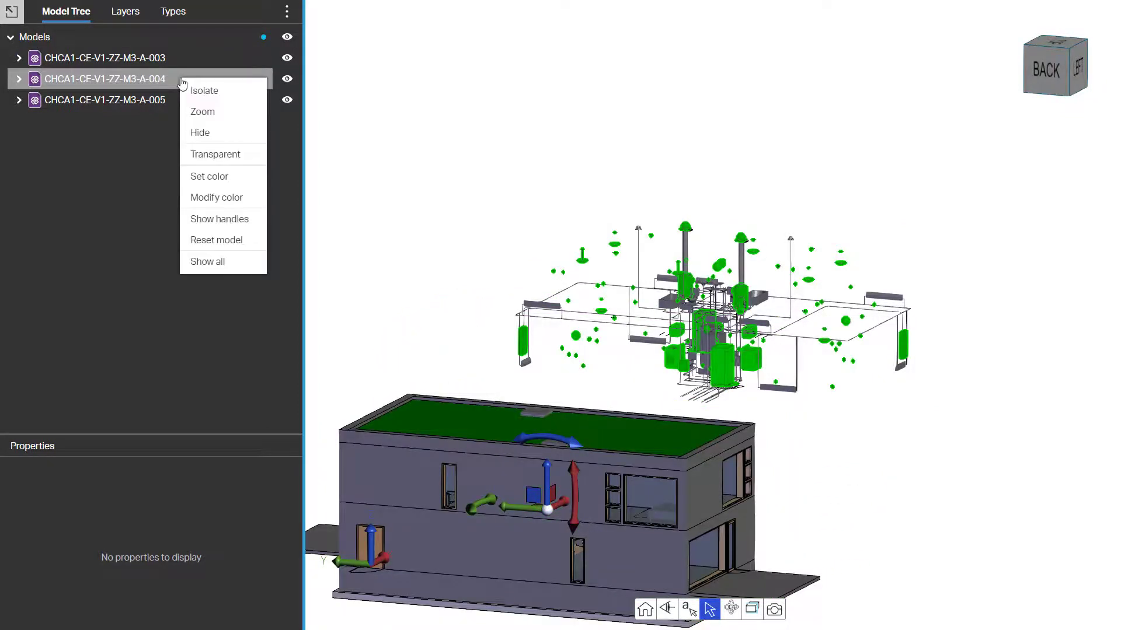
pyautogui.click(231, 220)
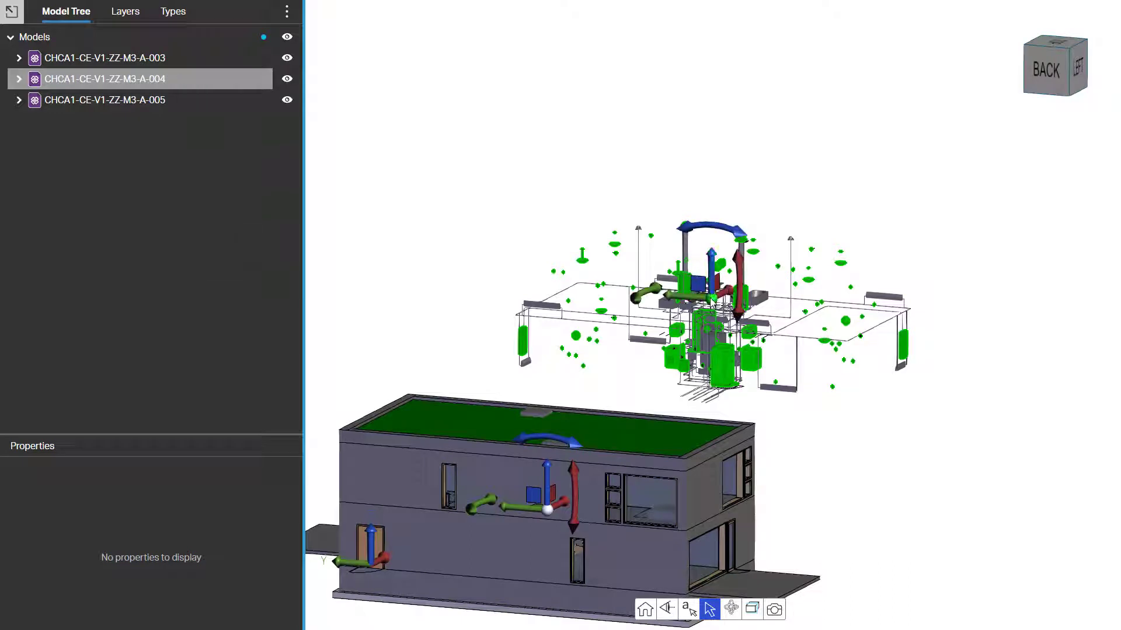
pyautogui.moveTo(713, 301); pyautogui.dragTo(871, 117)
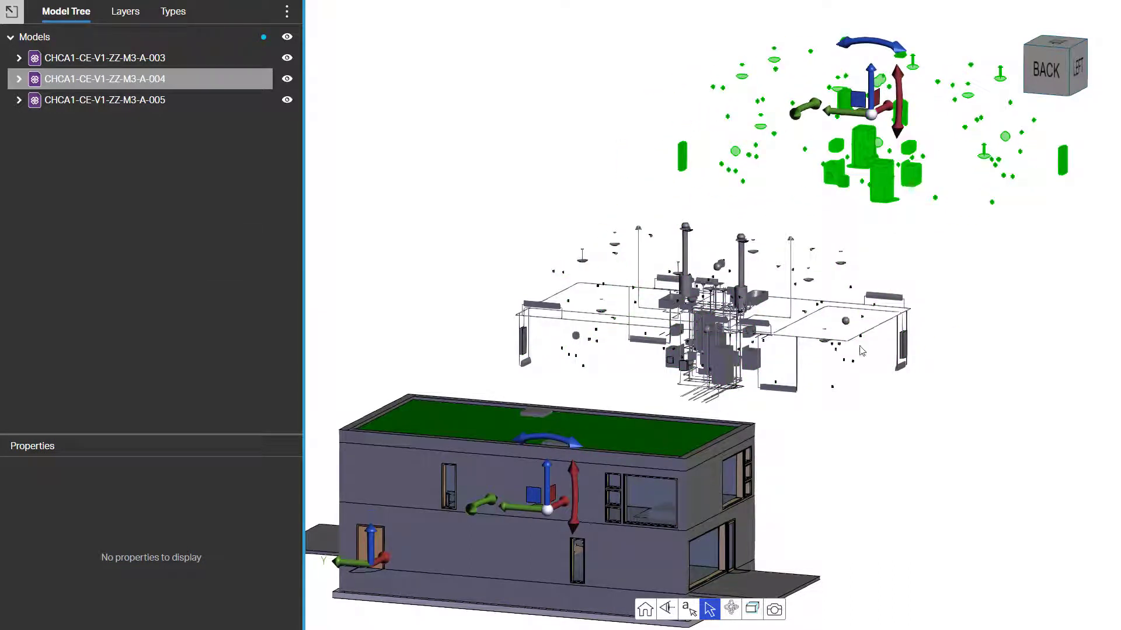
pyautogui.click(1035, 389)
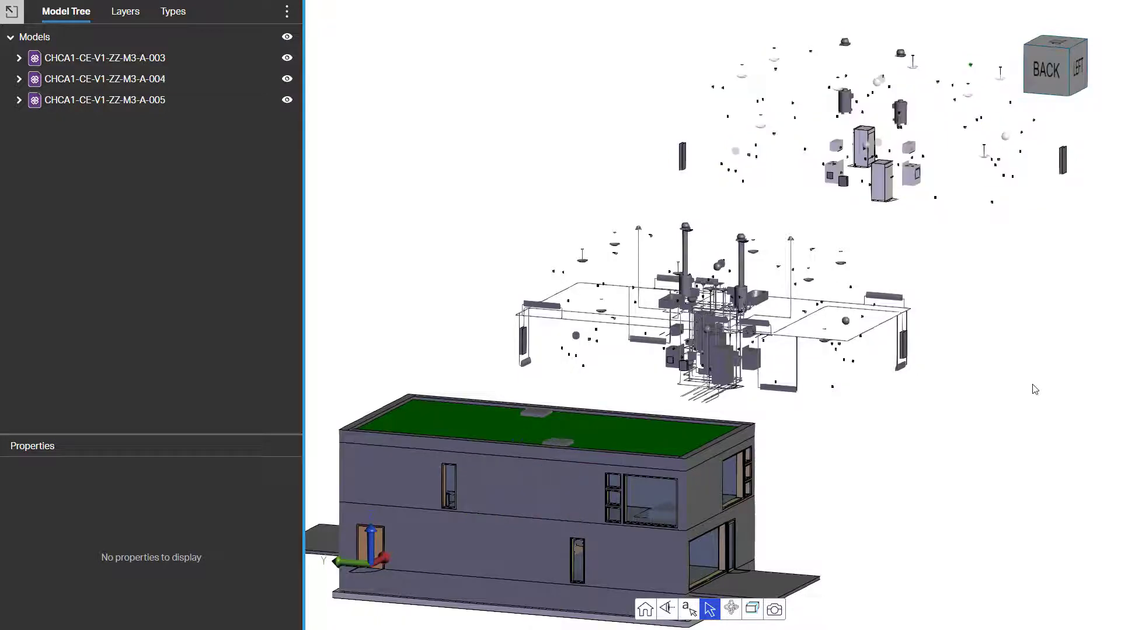
pyautogui.click(731, 609)
pyautogui.click(734, 560)
pyautogui.moveTo(998, 483); pyautogui.dragTo(743, 464)
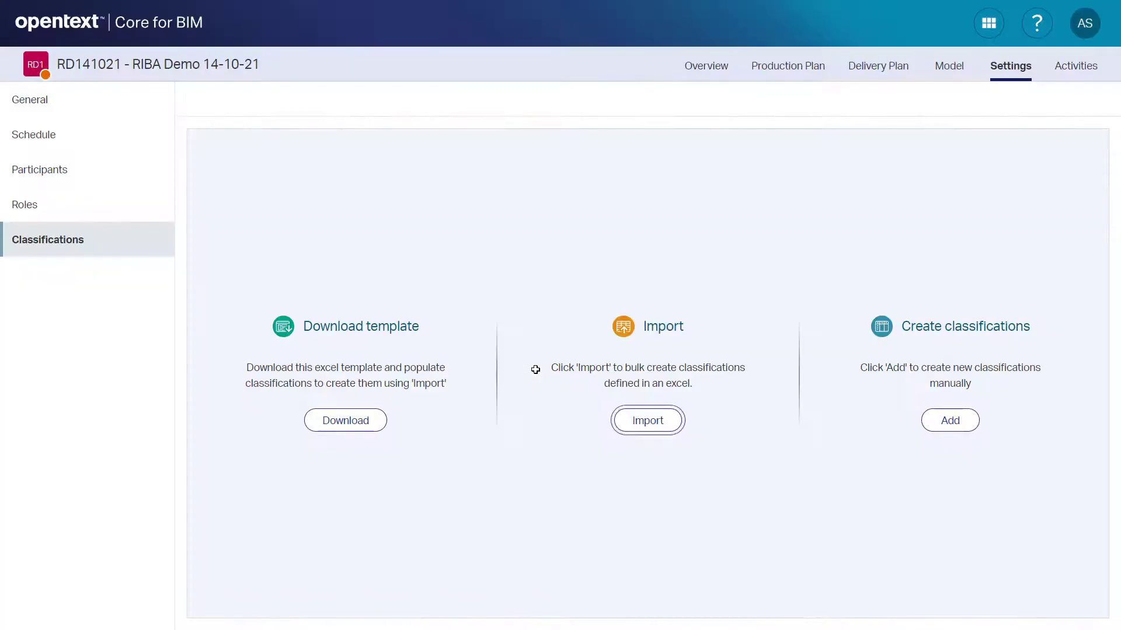
# - Import the project classifications from Classification Data Import Systems.xlsx in the Crown Estates folder
pyautogui.click(658, 425)
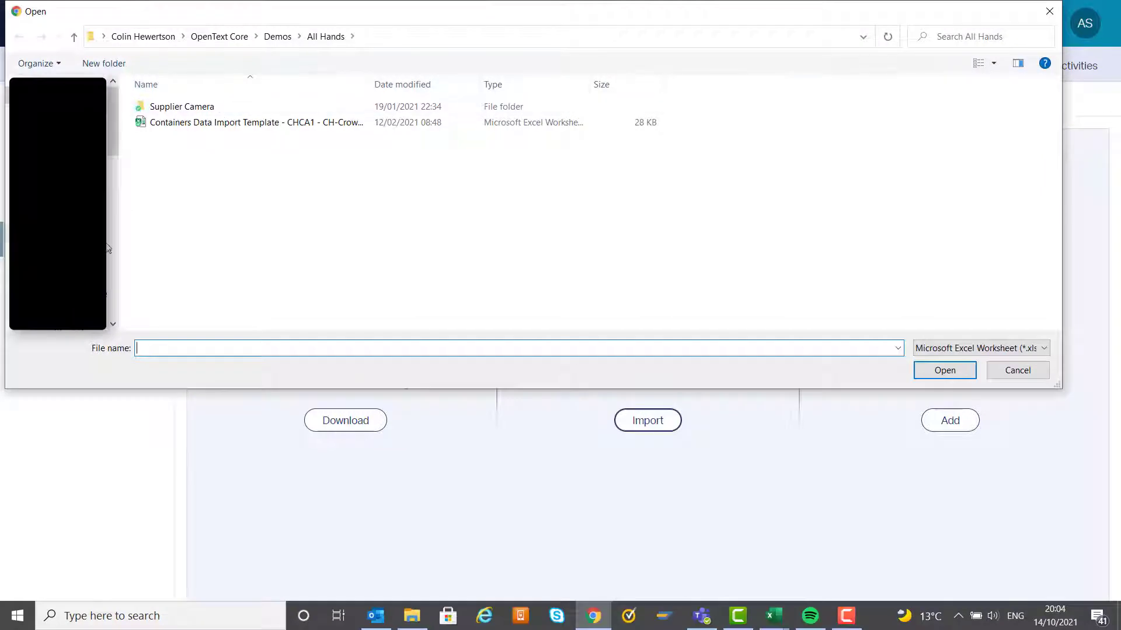
pyautogui.click(113, 324)
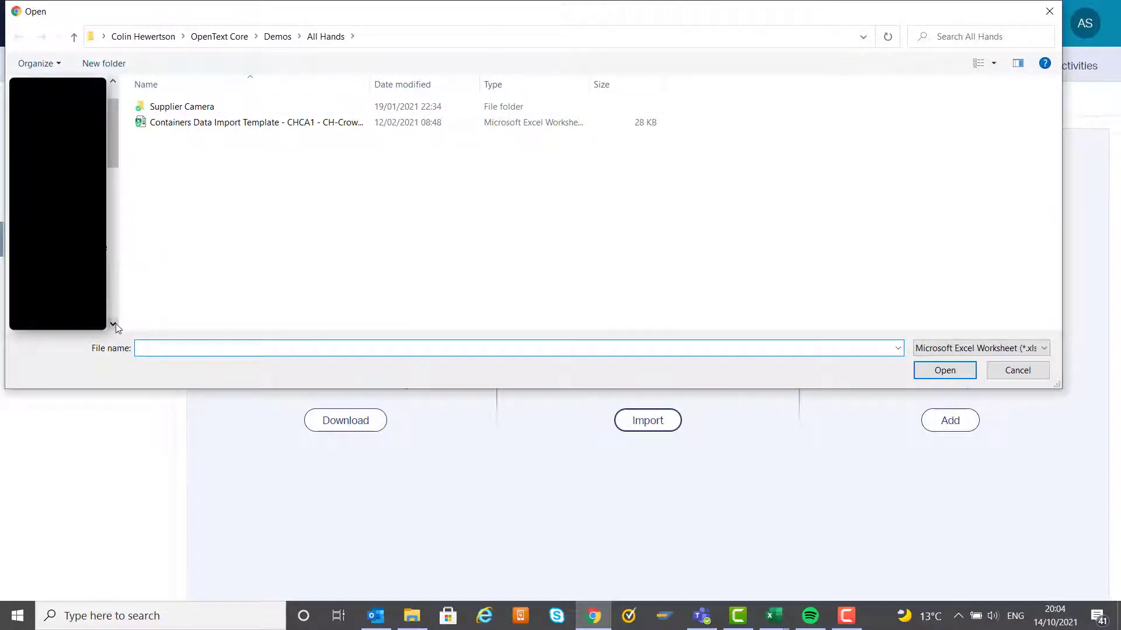
pyautogui.click(58, 298)
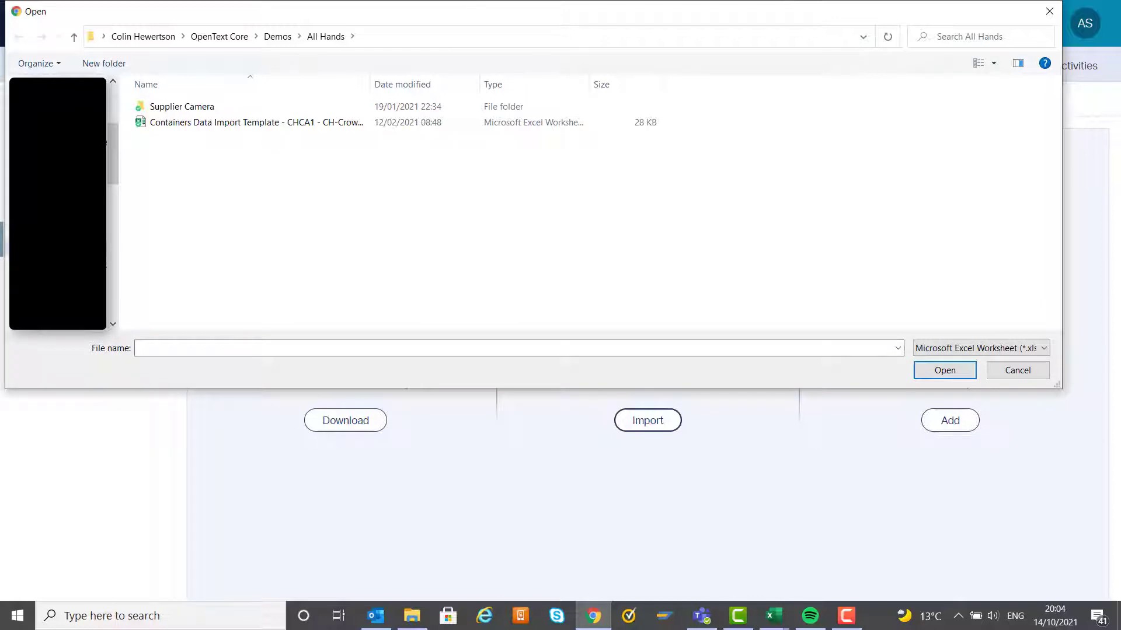
pyautogui.click(59, 247)
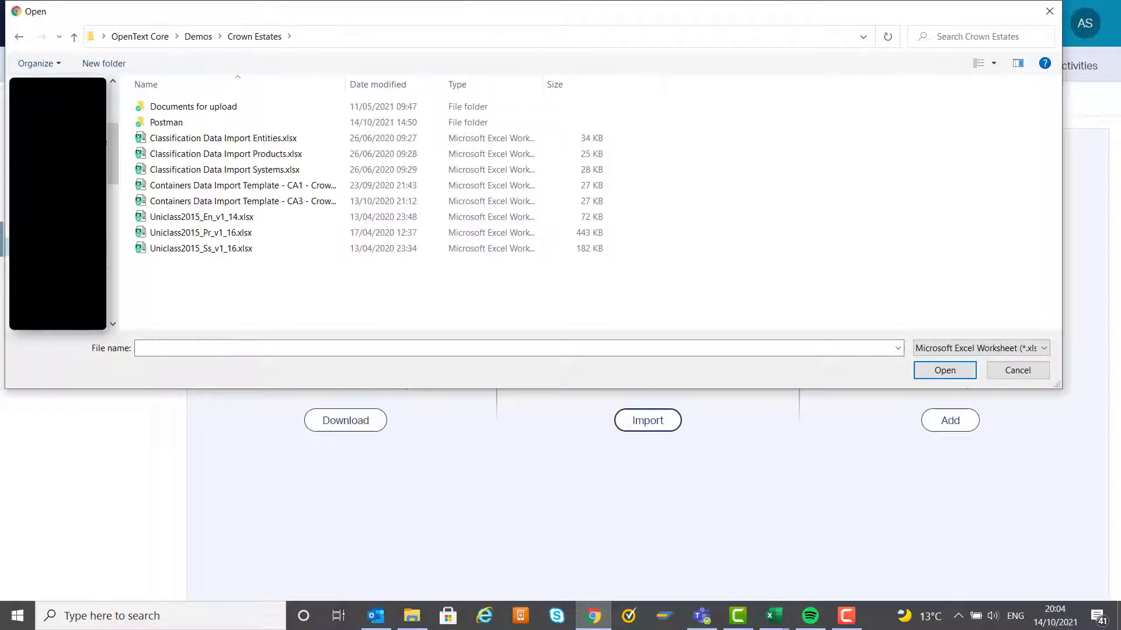
pyautogui.click(292, 173)
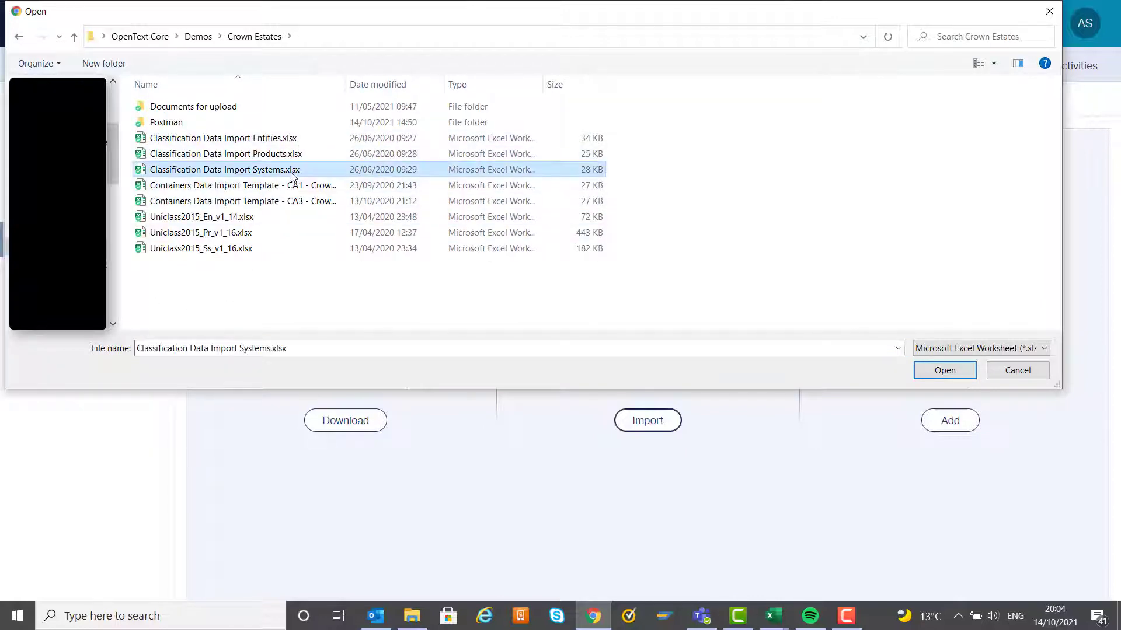
pyautogui.click(945, 370)
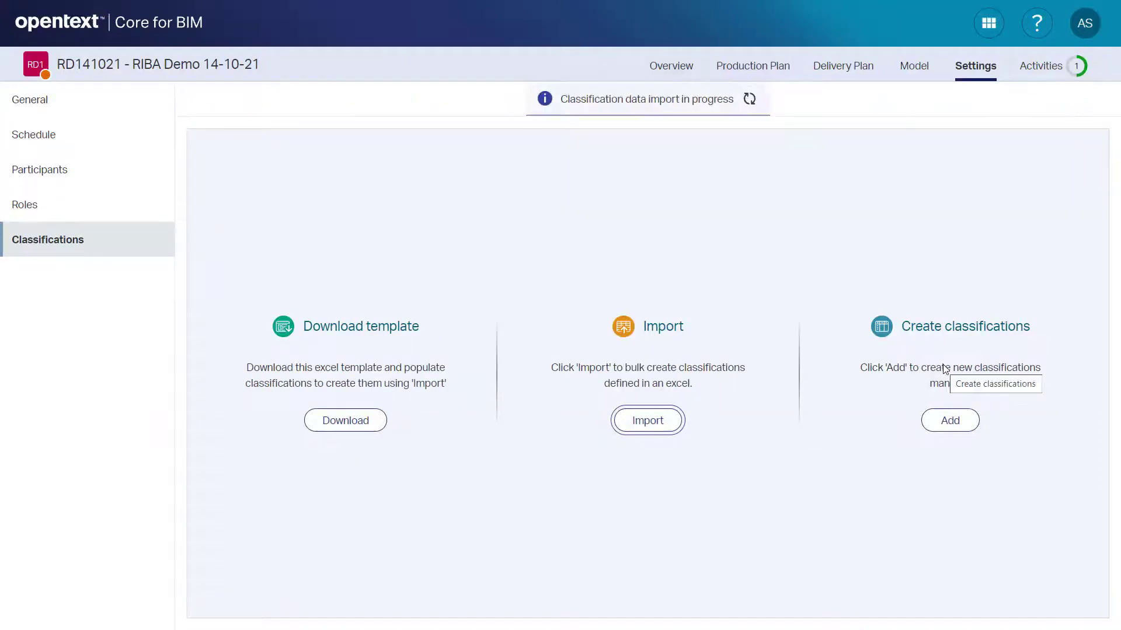
# - Check the status of the classification import in the project activities and review the imported Systems classification table
pyautogui.click(1039, 65)
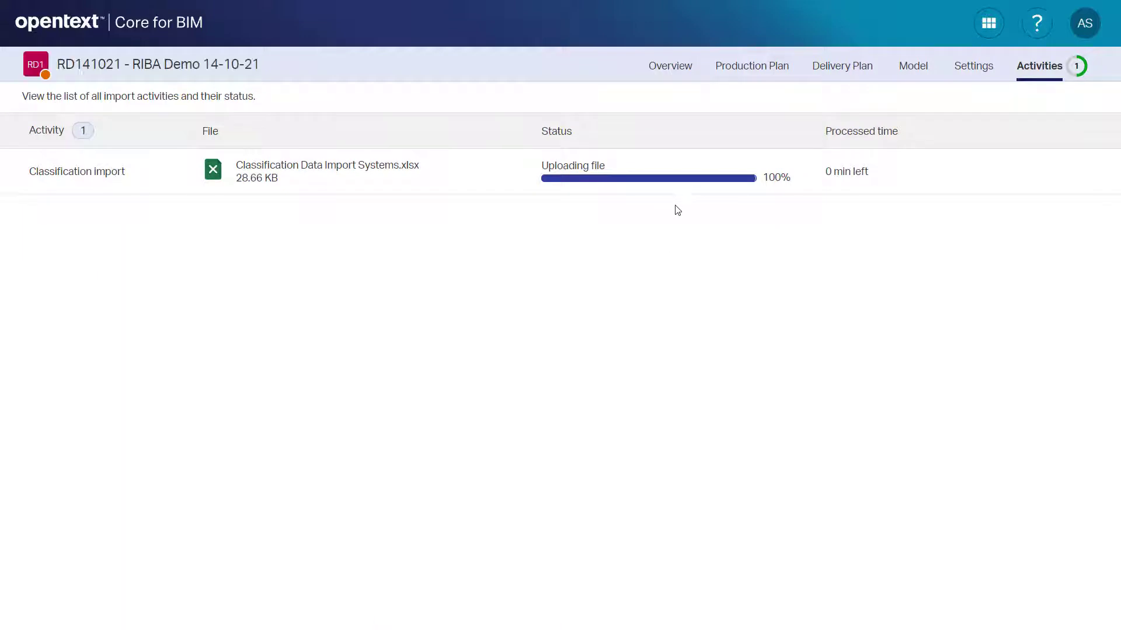
pyautogui.click(986, 67)
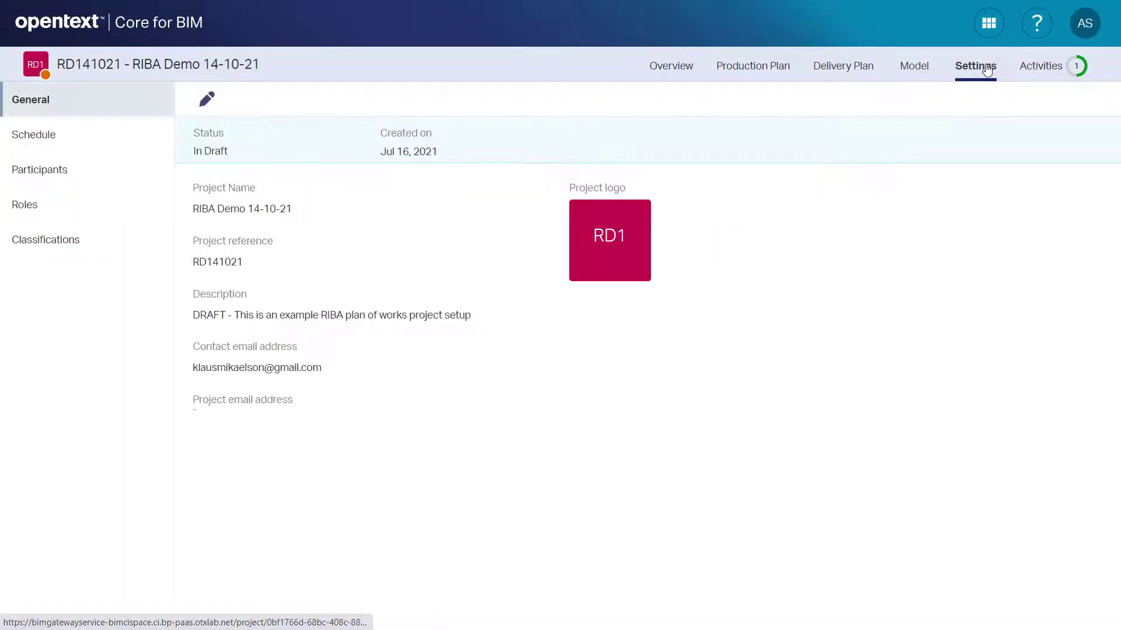
pyautogui.click(51, 251)
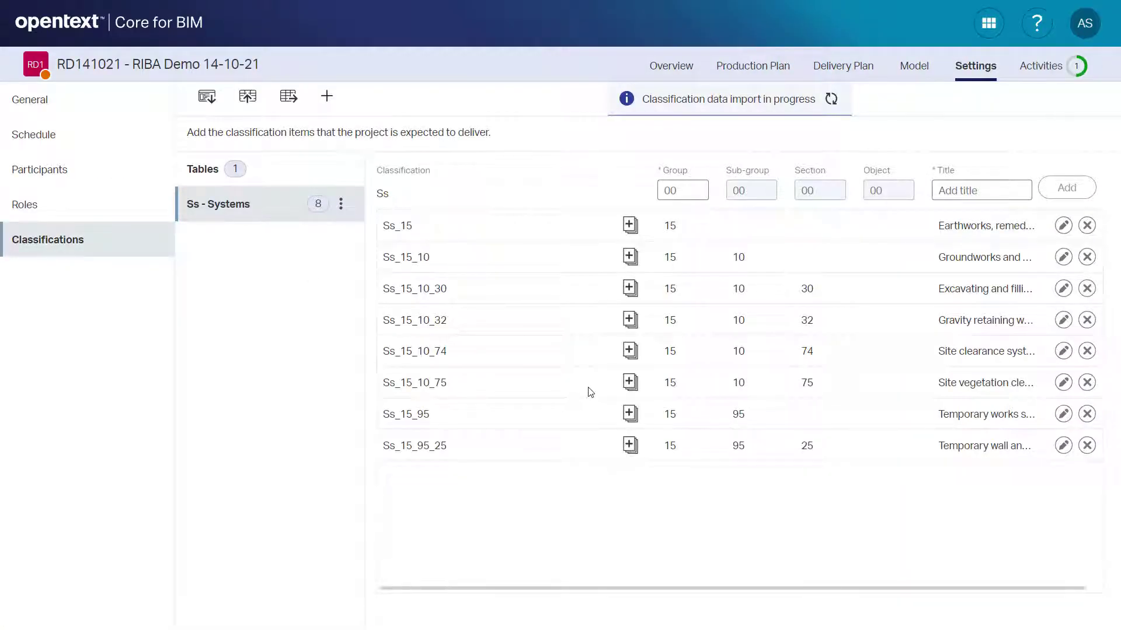
# - Add the deliverable Ss_15_10_30, Excavating and filling systems, to the production plan
pyautogui.click(756, 66)
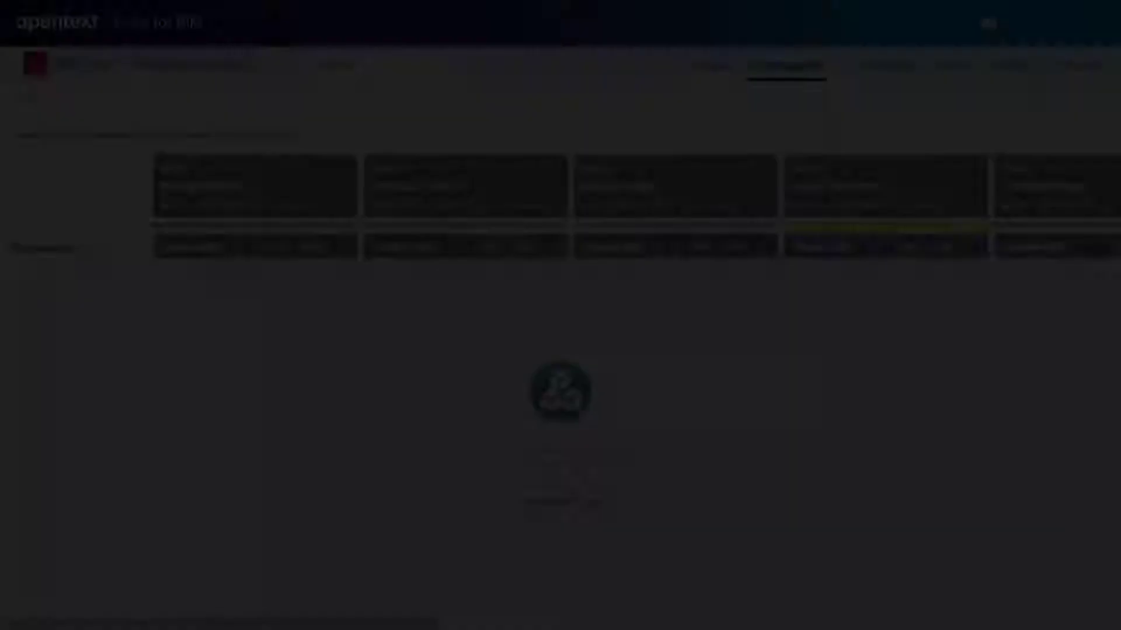
pyautogui.click(565, 514)
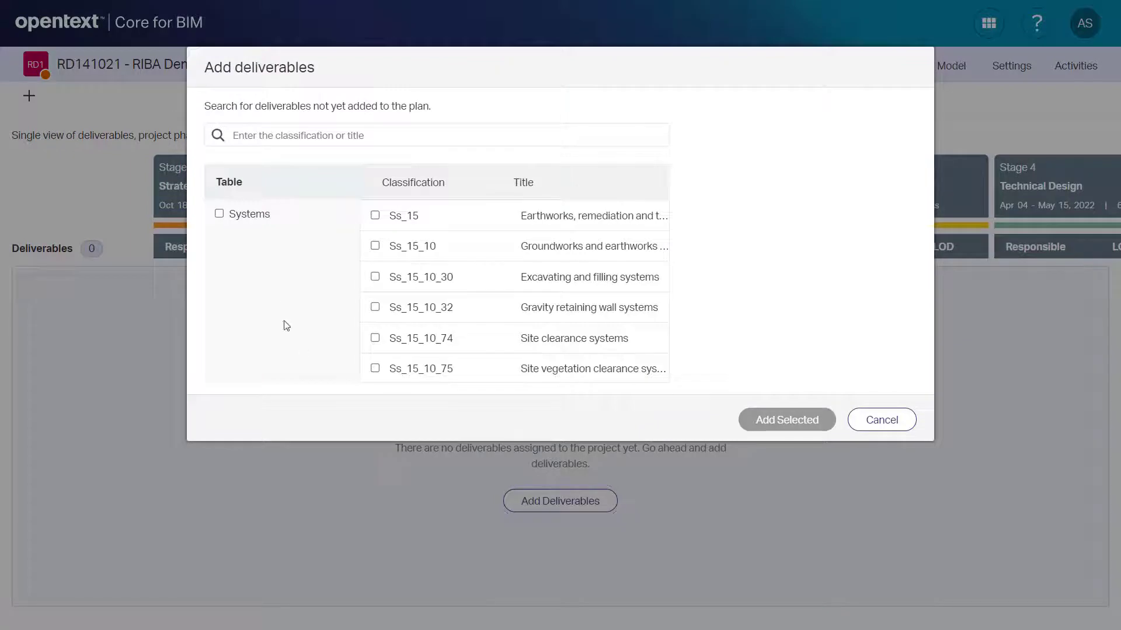
pyautogui.click(374, 276)
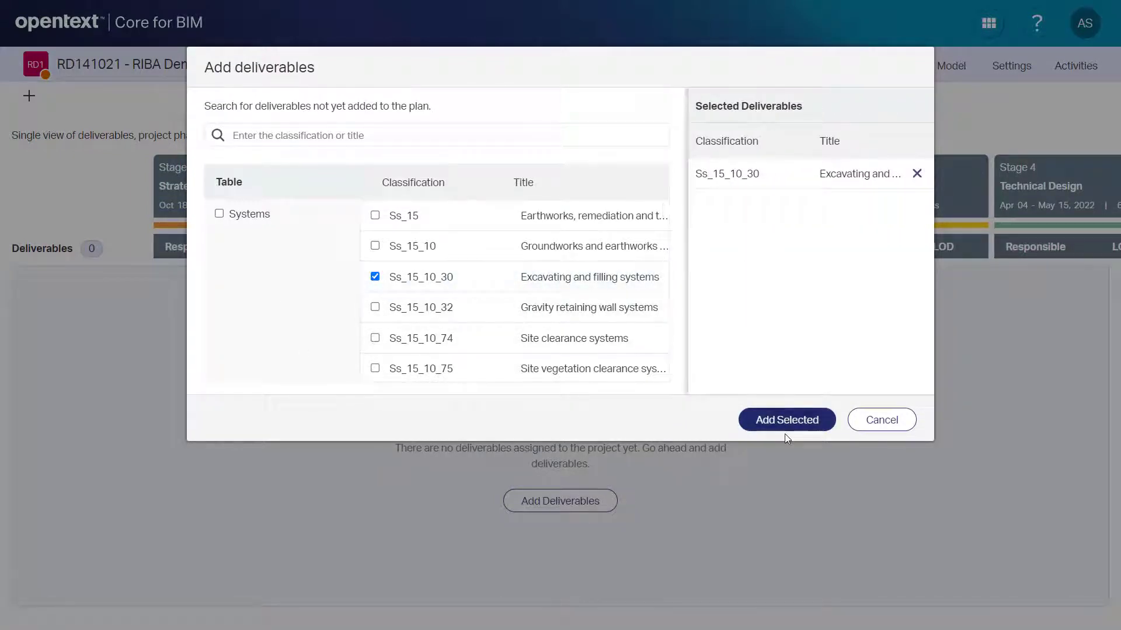
pyautogui.click(786, 425)
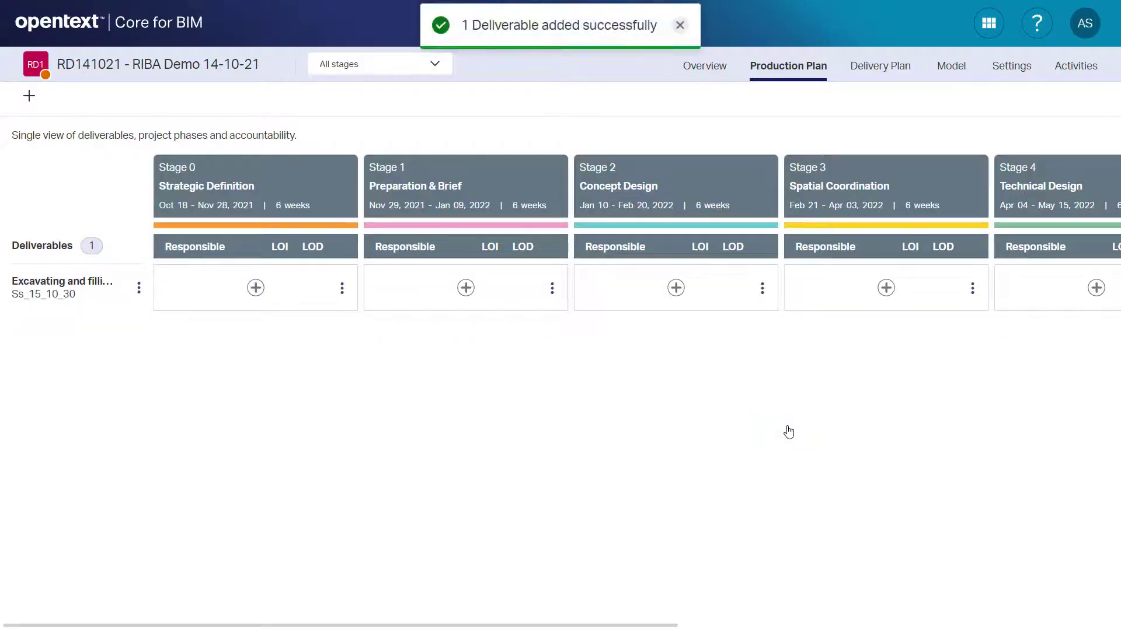
# - For the deliverable's Stage 0 RACI details, make CE-Civil & Structural Engineer responsible and CL-Construction Lead accountable
pyautogui.click(256, 288)
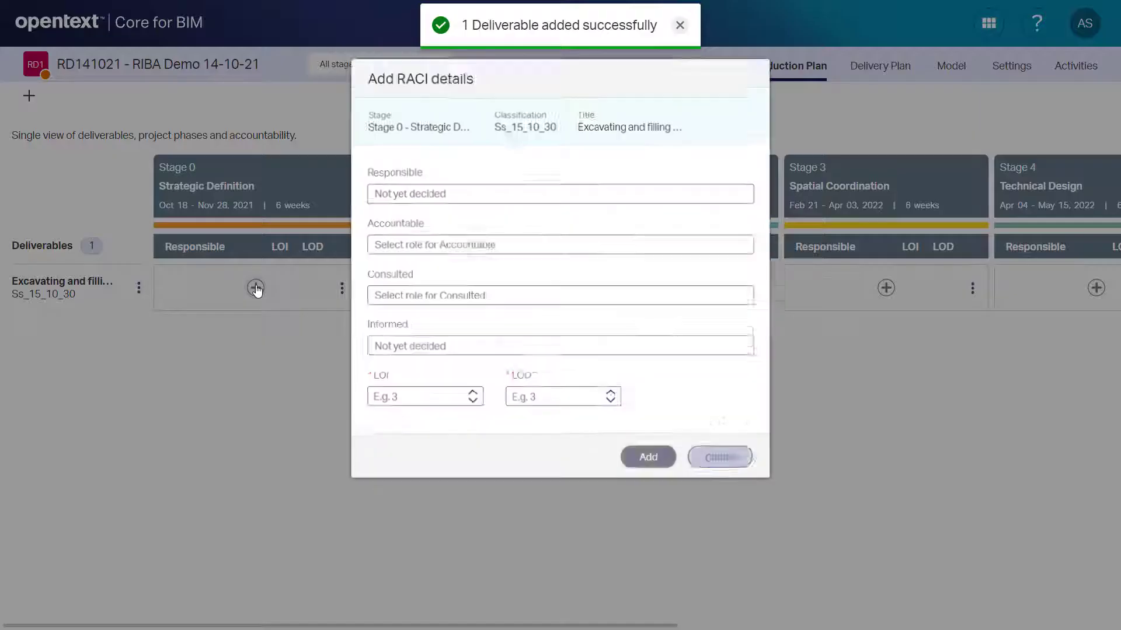
pyautogui.click(490, 182)
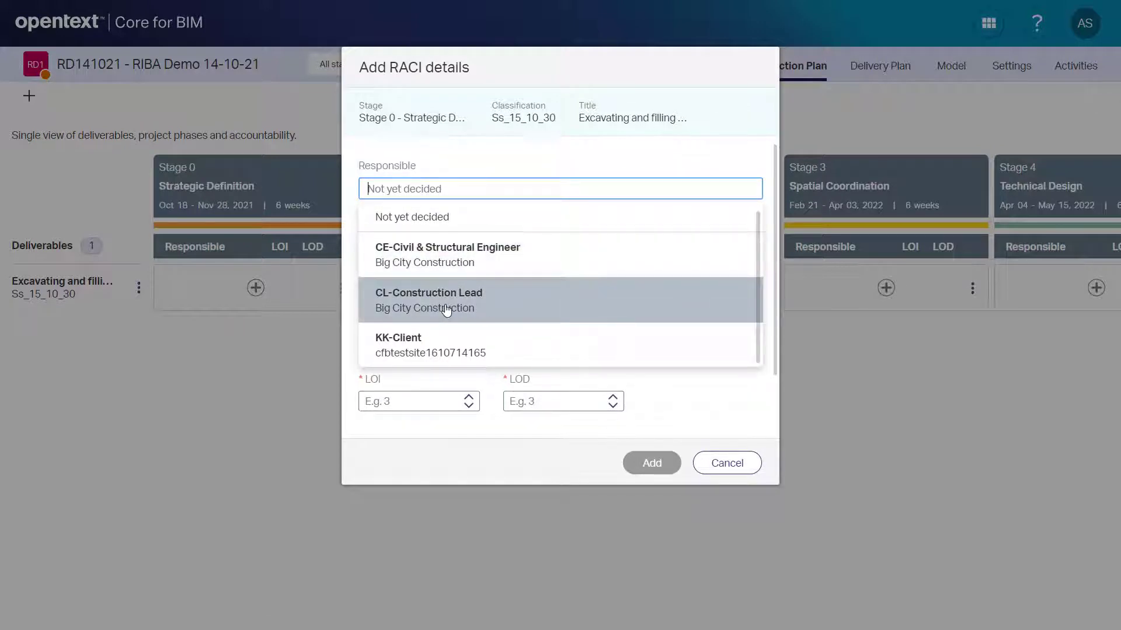
pyautogui.click(465, 256)
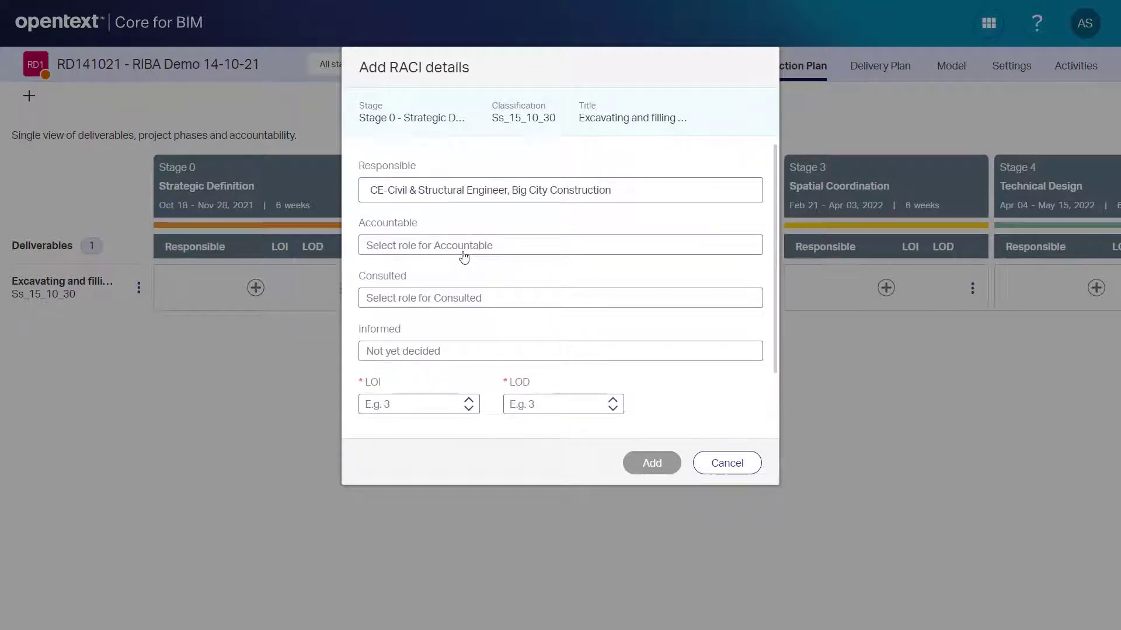
pyautogui.click(470, 245)
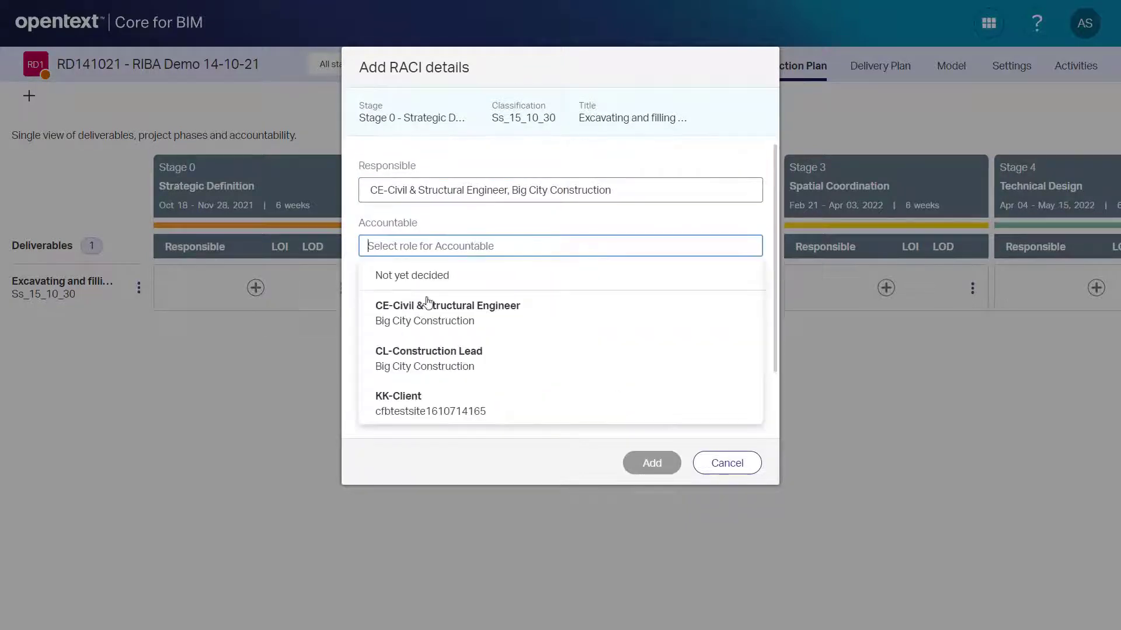
pyautogui.click(452, 352)
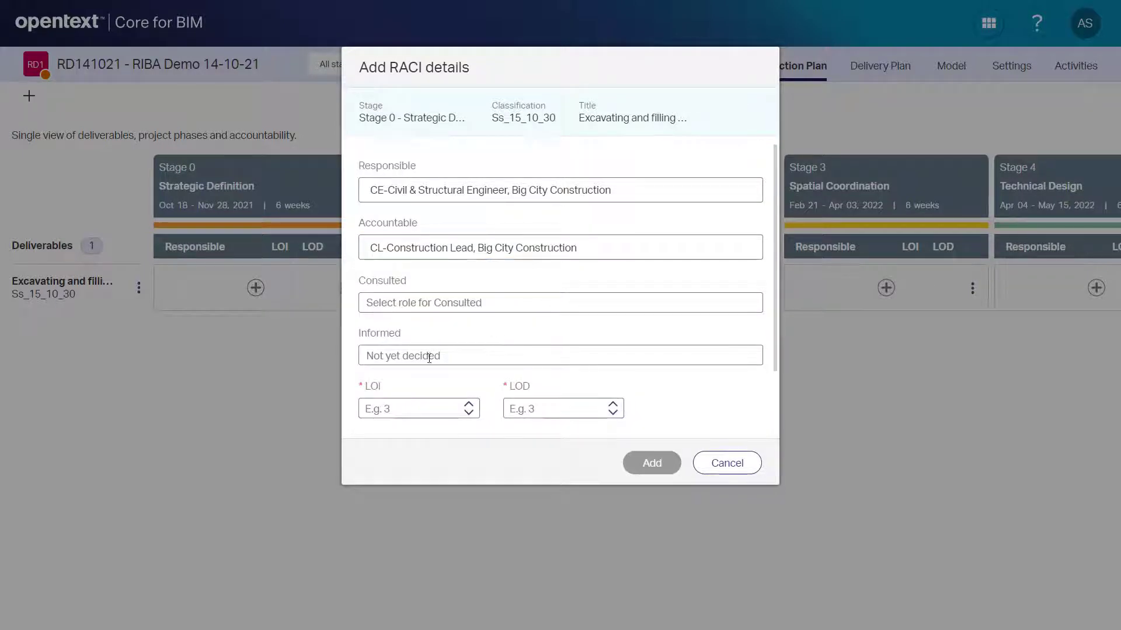
# - Assign KK-Client as the informed role in the Stage 0 RACI details
pyautogui.click(429, 357)
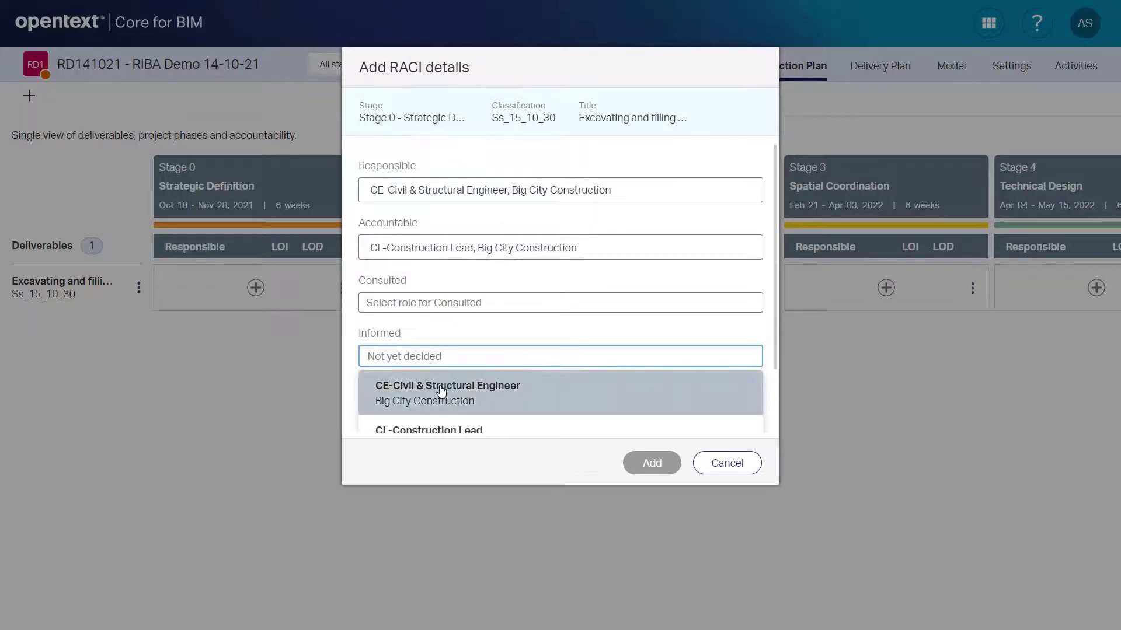
pyautogui.scroll(-2, 426, 397)
pyautogui.click(427, 409)
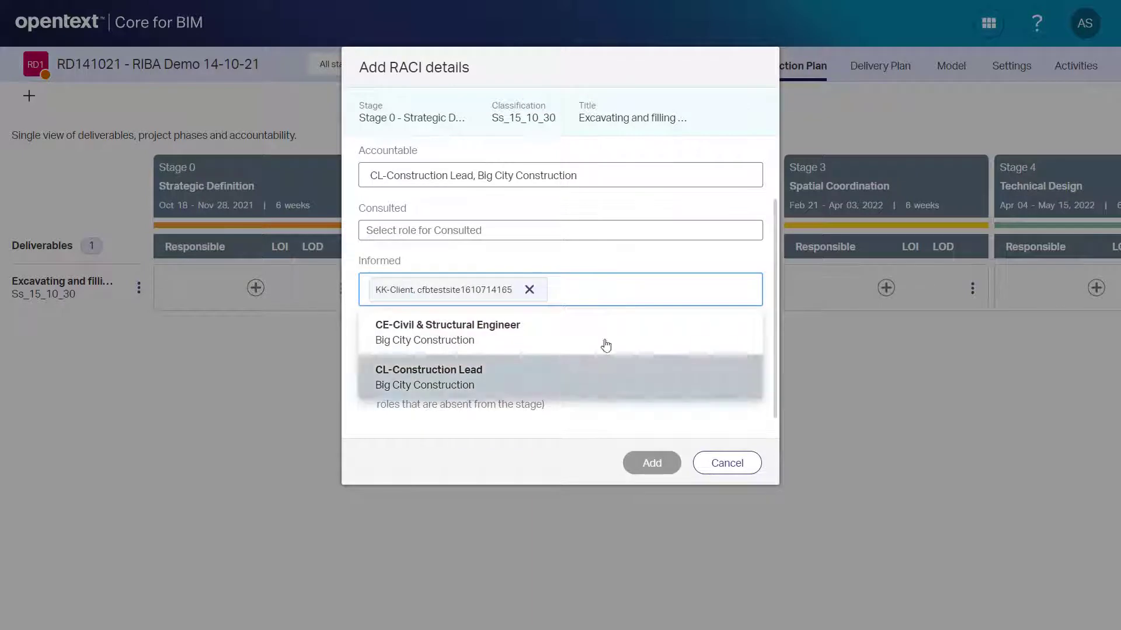
pyautogui.click(600, 260)
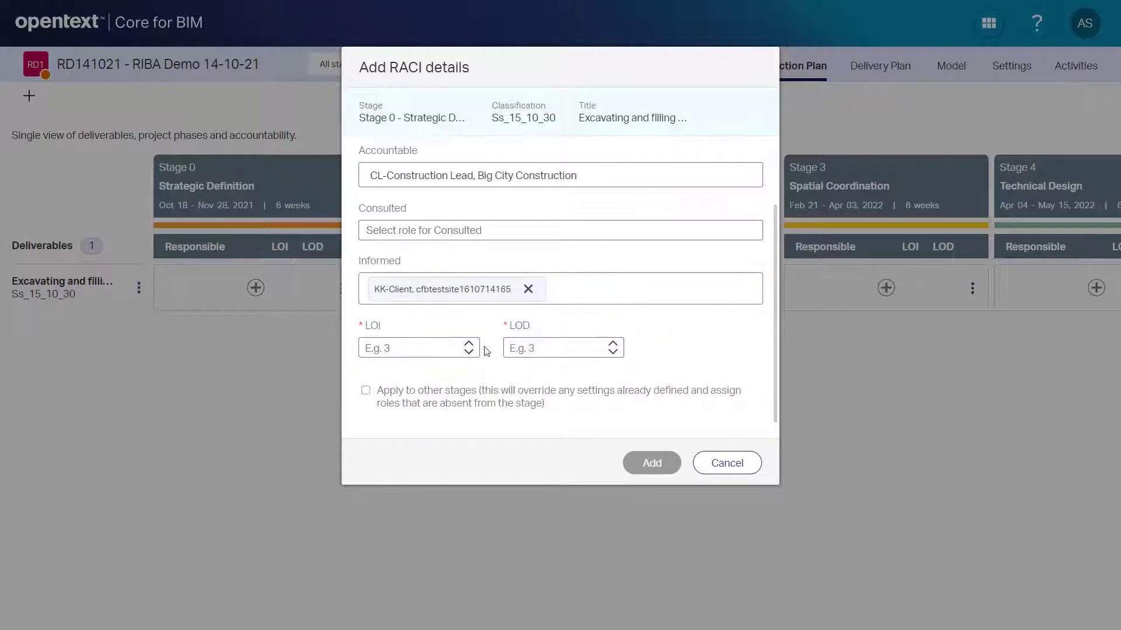
# - Set LOI to 1 and LOD to 100, and add the RACI details to Stage 0
pyautogui.click(419, 347)
pyautogui.write('1')
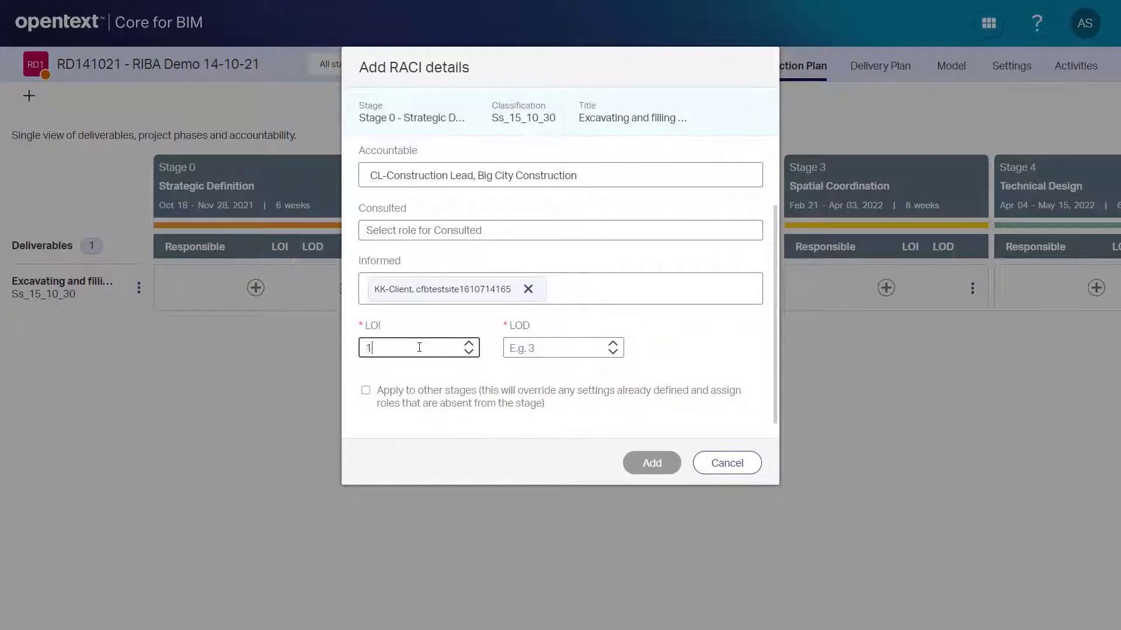
pyautogui.press('Tab')
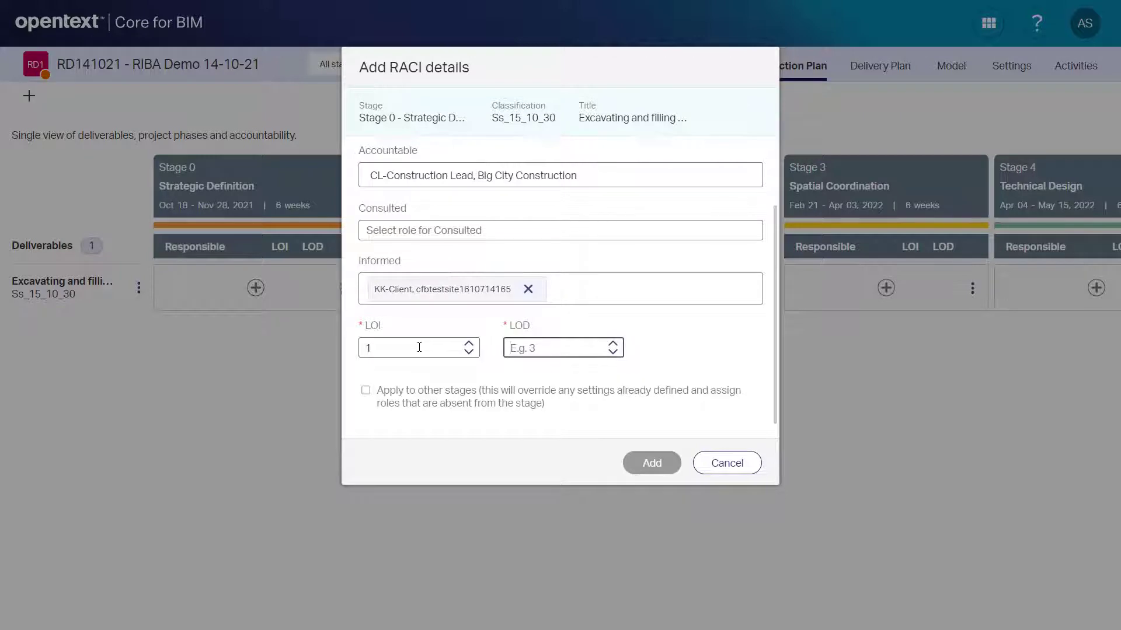
pyautogui.write('100')
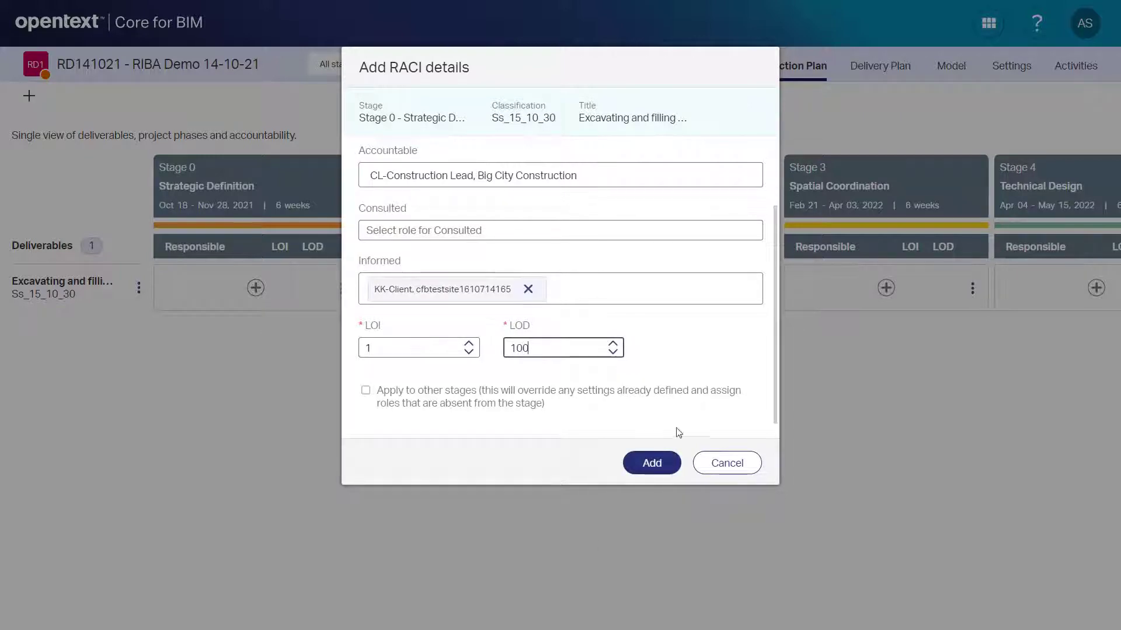
pyautogui.click(652, 463)
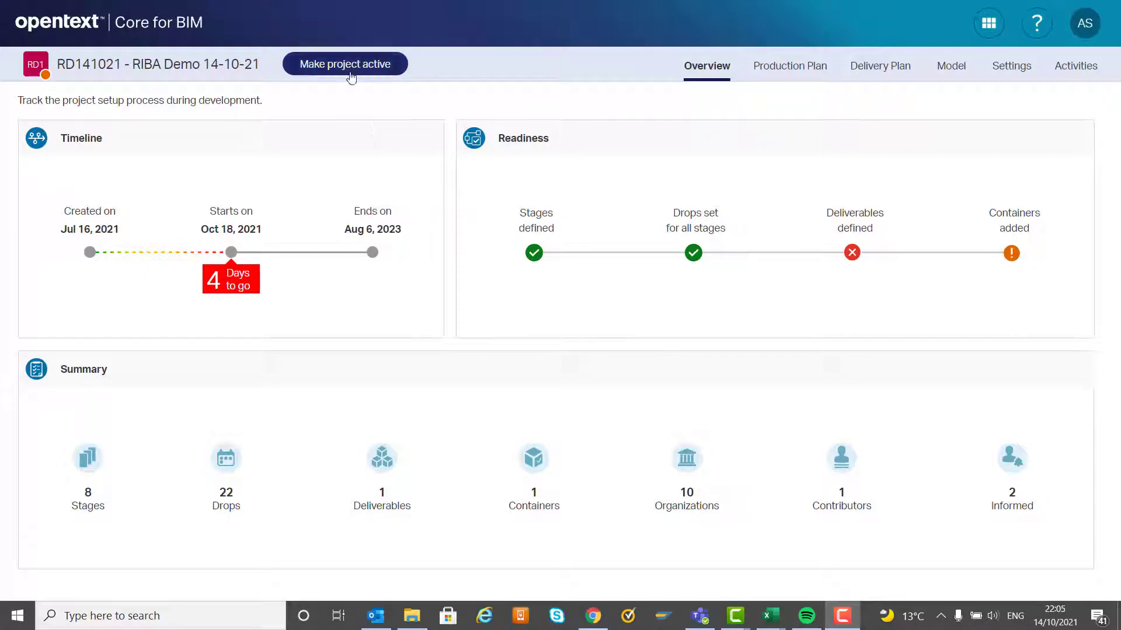
# - Try to make the RIBA Demo 14-10-21 project active
pyautogui.click(350, 68)
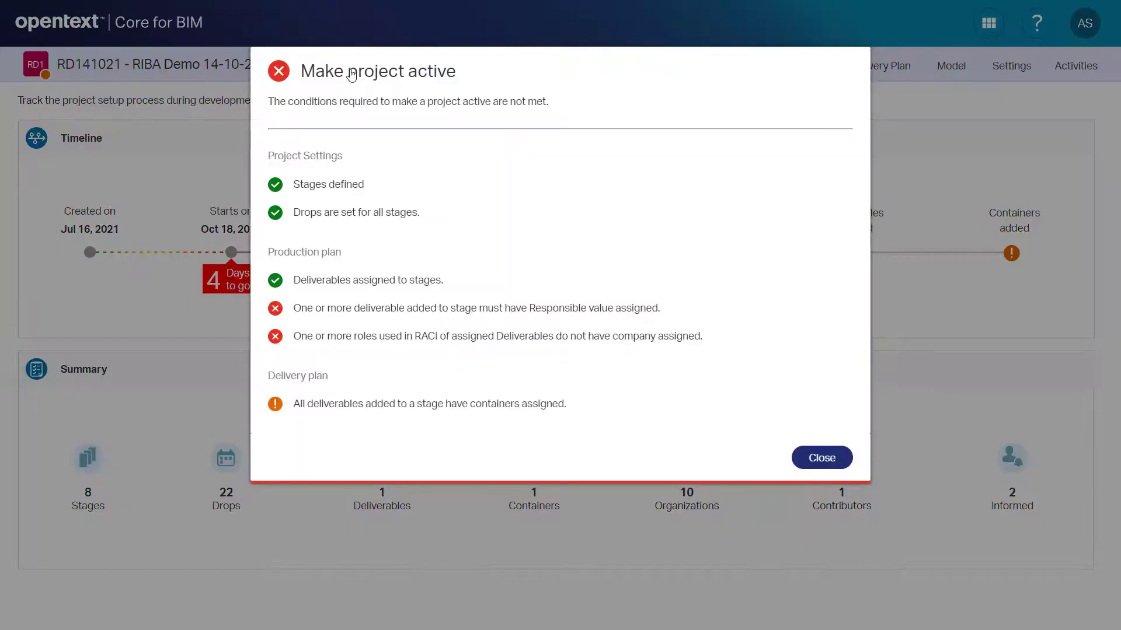
# - For the Ss_15_10_30 deliverable's Stage 1 RACI details, make CE-Civil & Structural Engineer responsible and CL-Construction Lead accountable
pyautogui.click(827, 458)
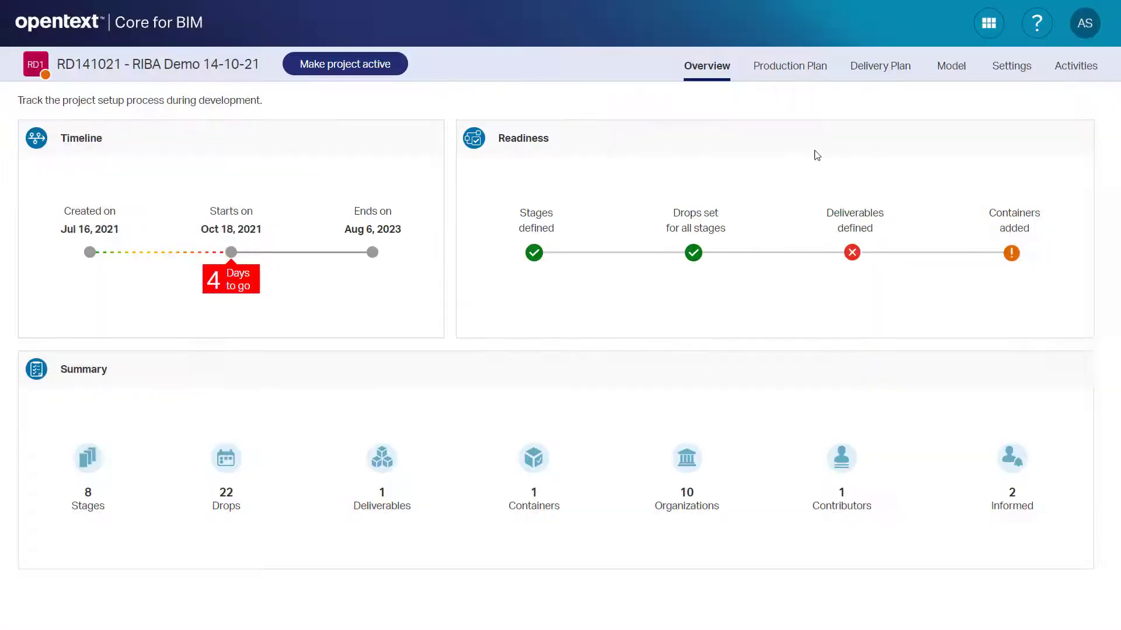
pyautogui.click(806, 68)
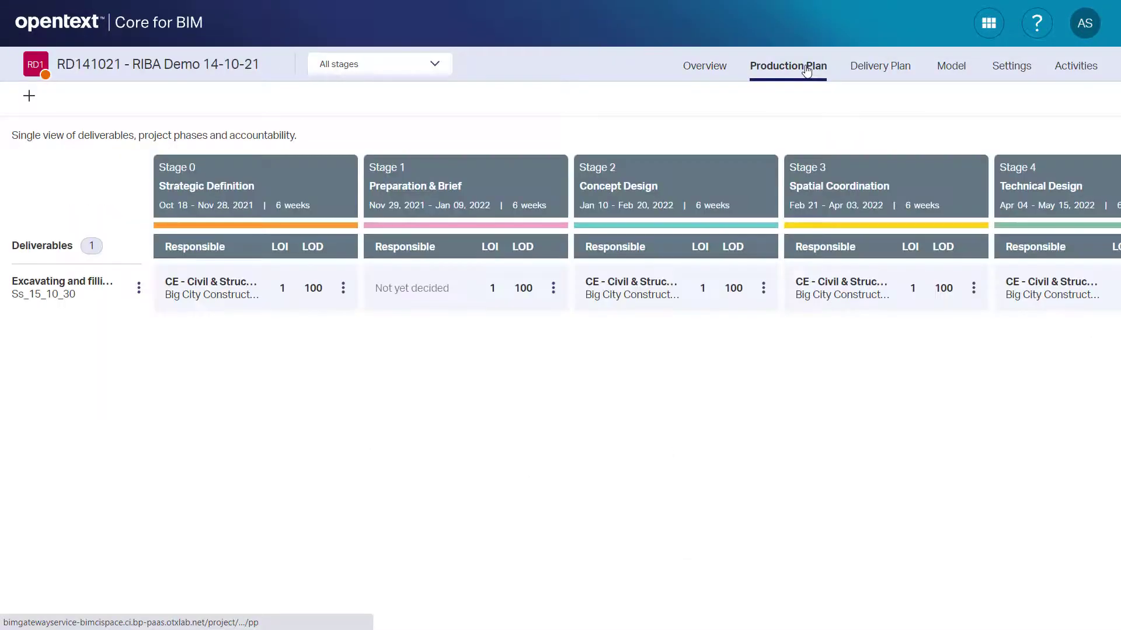
pyautogui.click(553, 288)
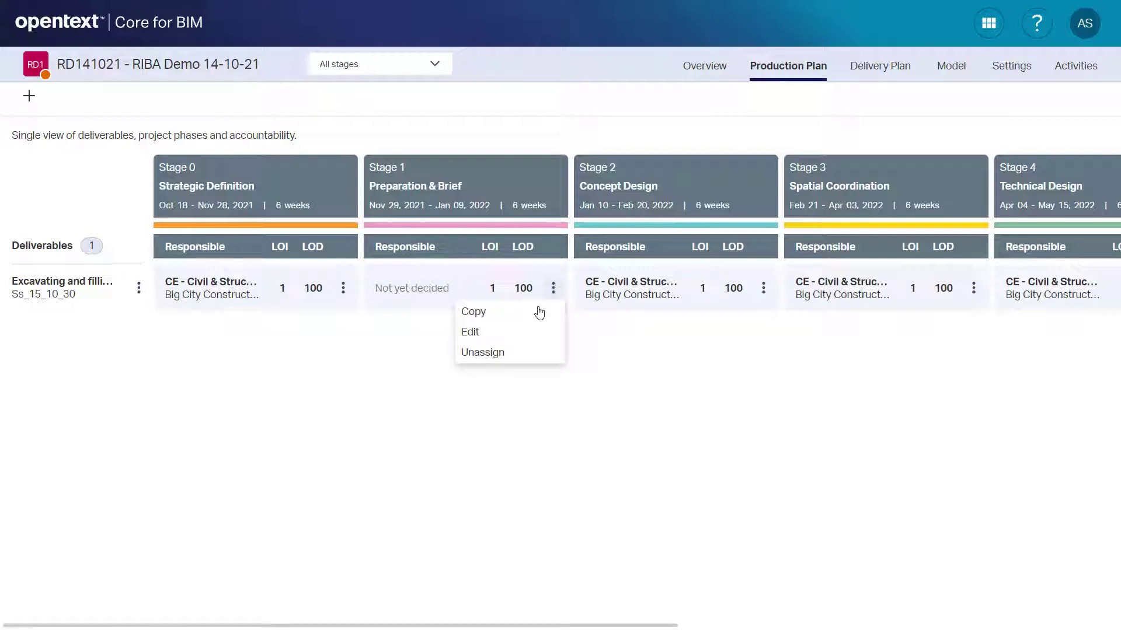
pyautogui.click(509, 344)
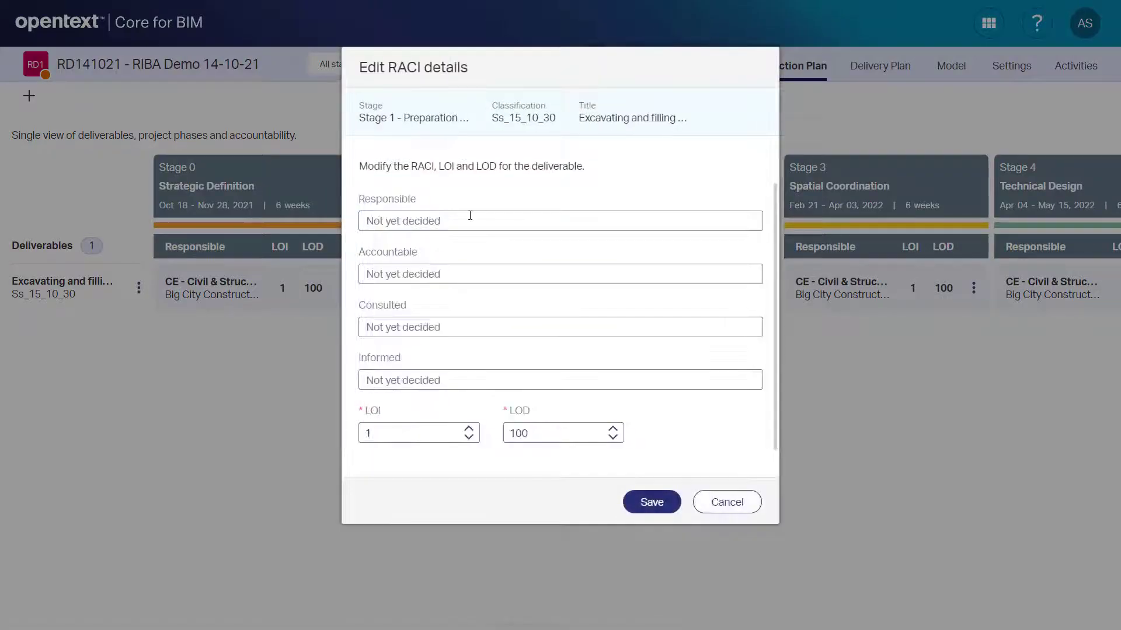
pyautogui.click(470, 217)
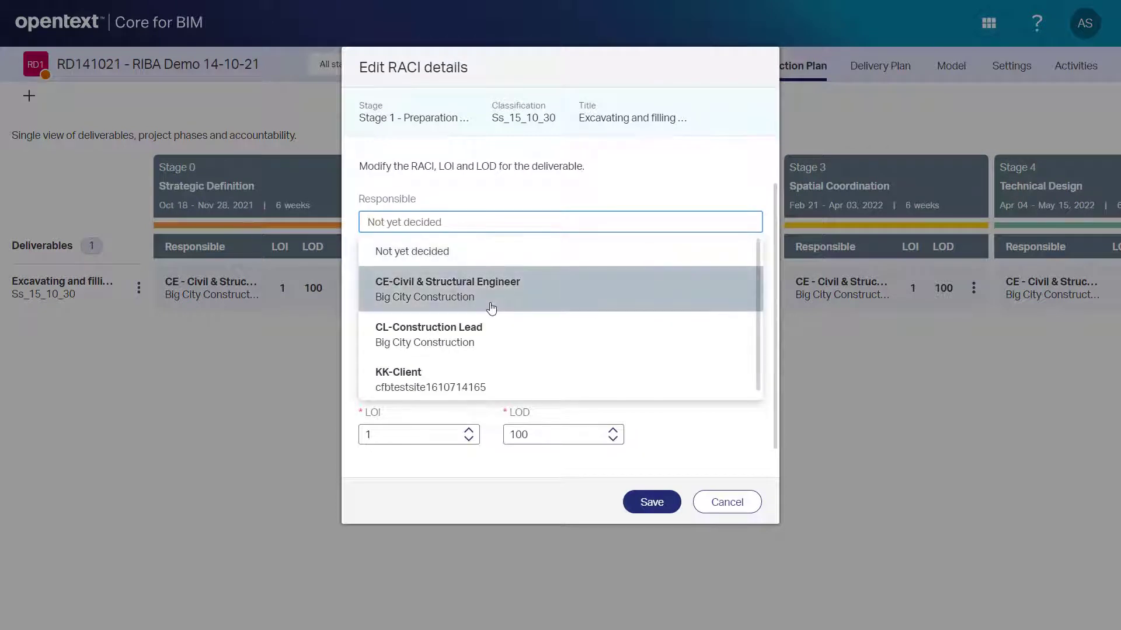
pyautogui.click(491, 298)
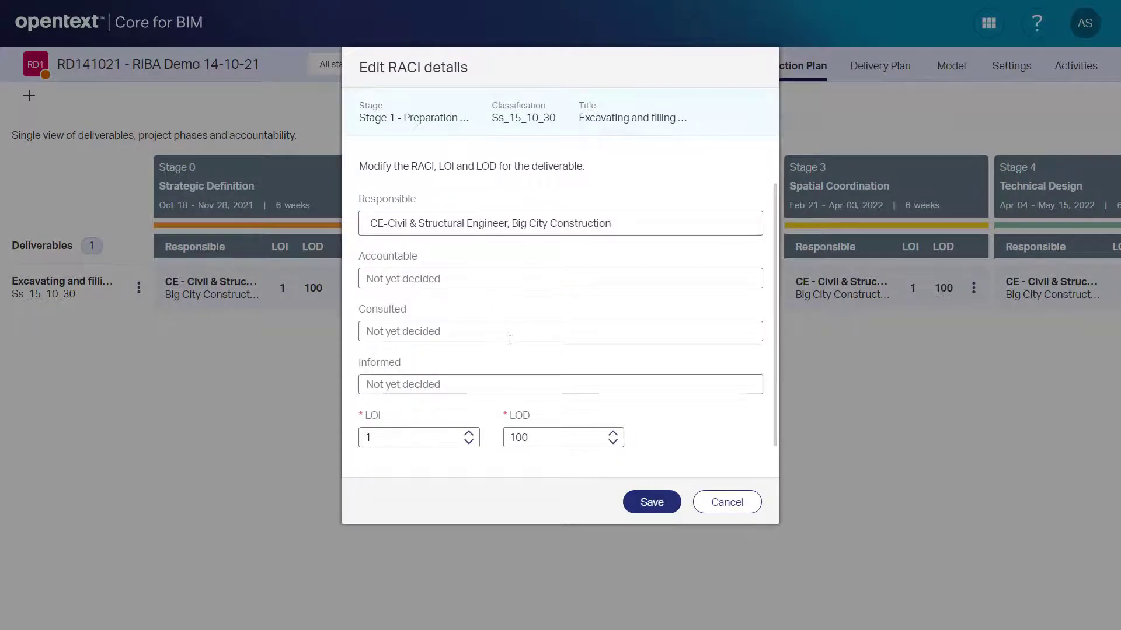
pyautogui.click(518, 283)
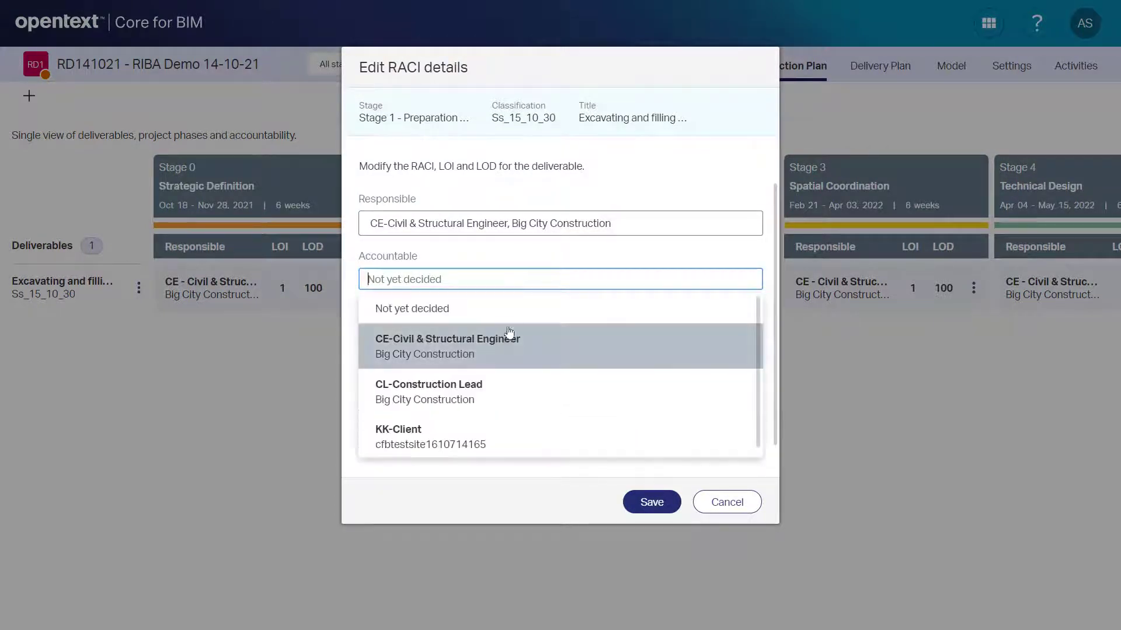
pyautogui.click(496, 392)
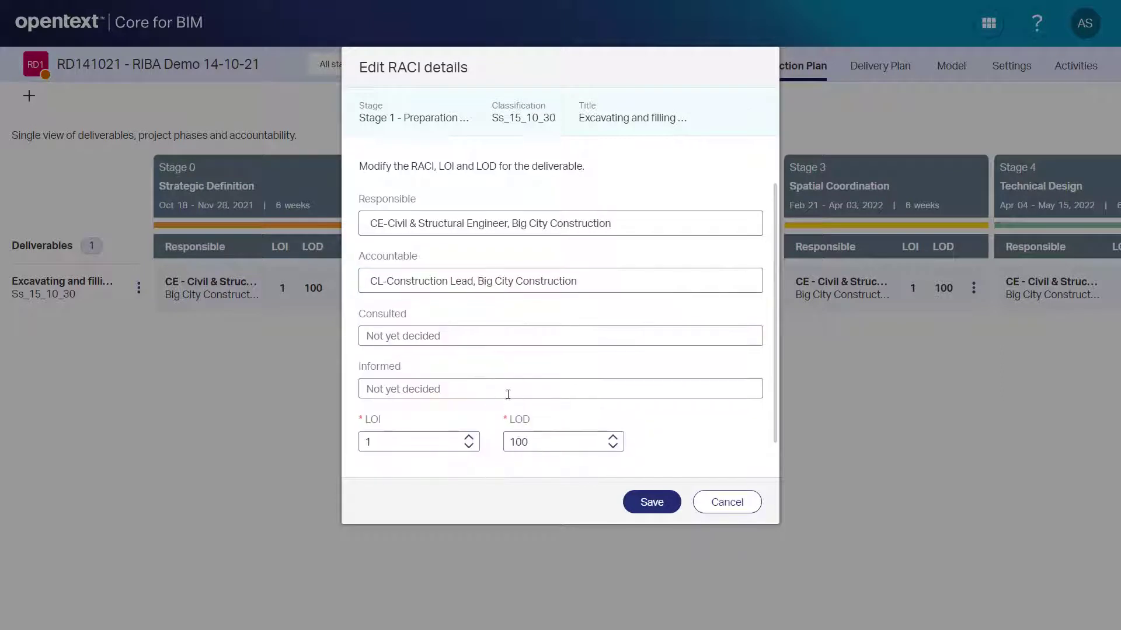
# - Assign KK-Client as the informed role for Stage 1 and save the RACI details
pyautogui.click(508, 394)
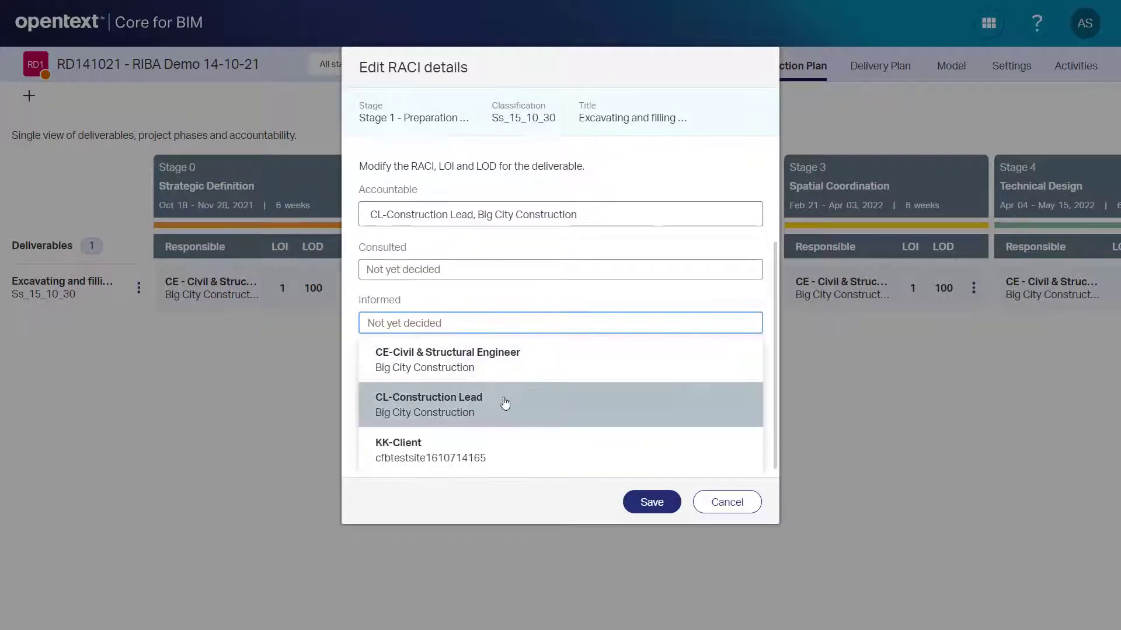
pyautogui.click(475, 454)
pyautogui.click(607, 319)
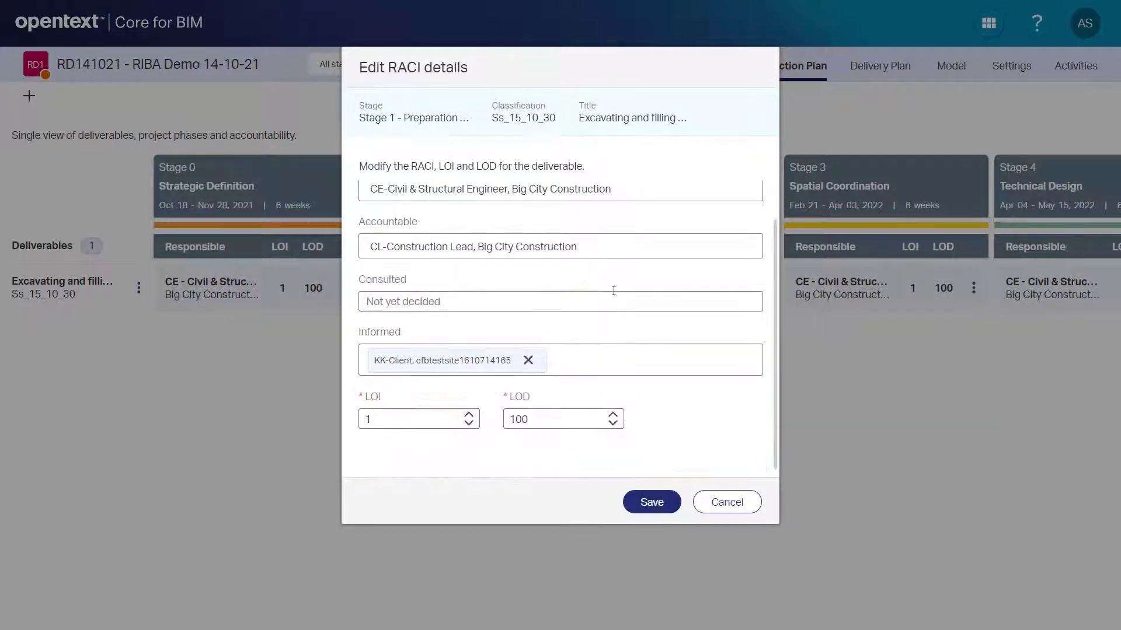
pyautogui.click(651, 503)
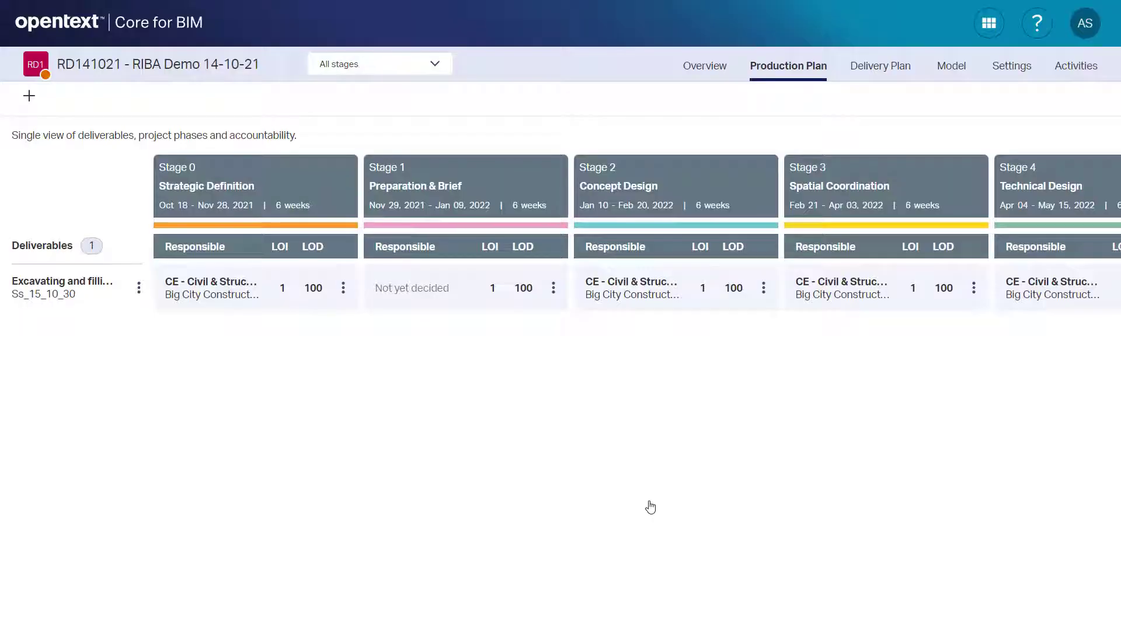
# - Make the RIBA Demo 14-10-21 project active from its overview
pyautogui.click(708, 69)
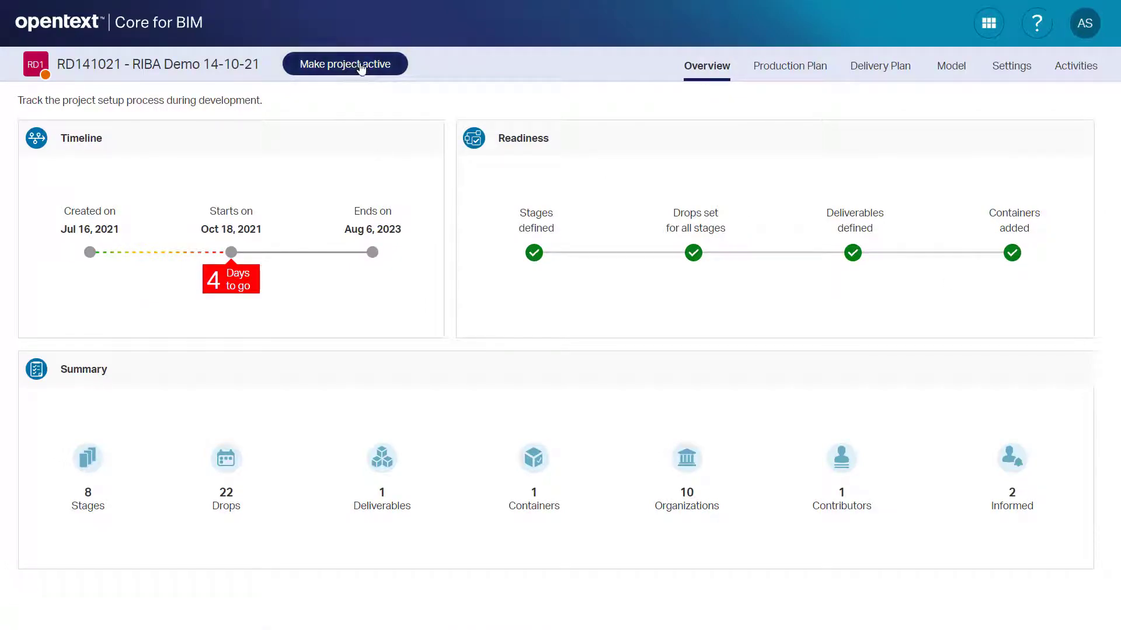
pyautogui.click(361, 67)
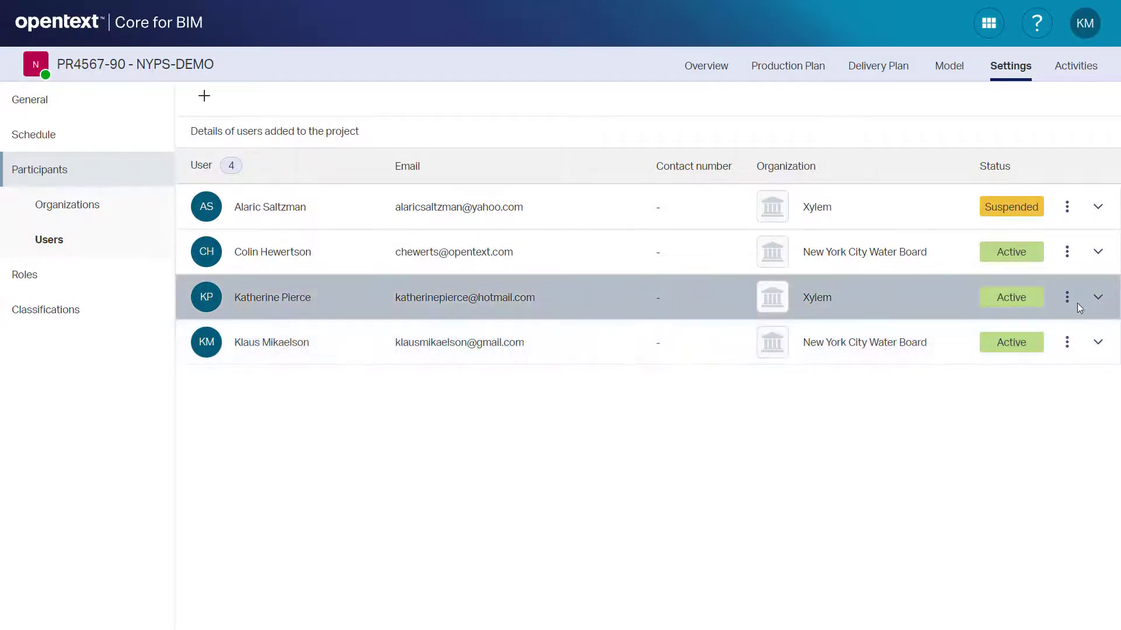
pyautogui.click(1067, 301)
pyautogui.click(1034, 321)
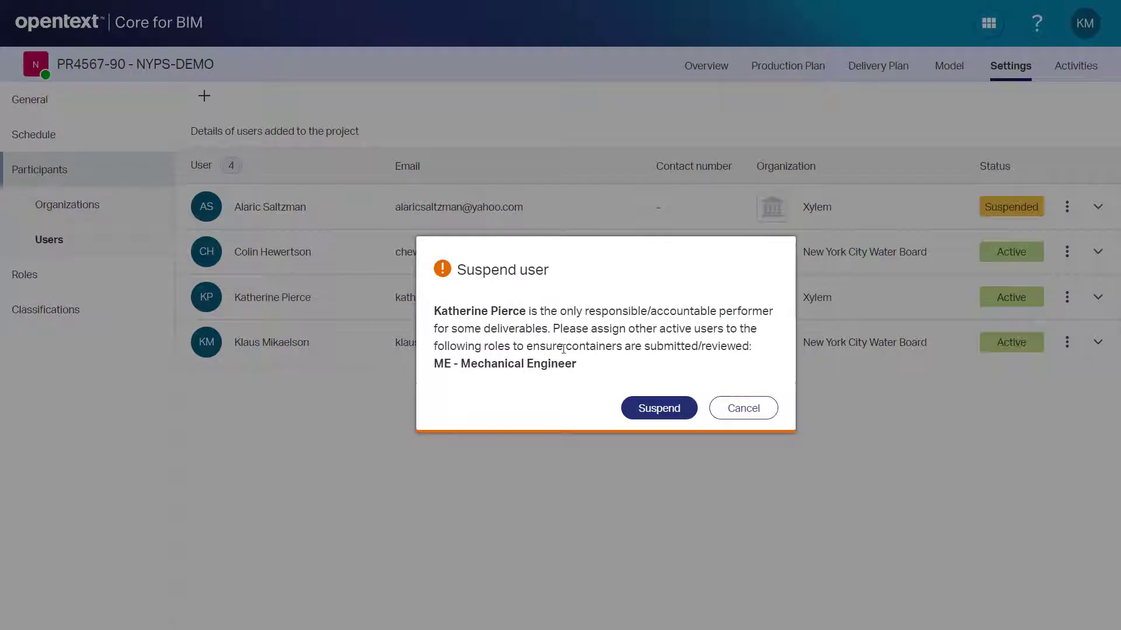
pyautogui.click(744, 408)
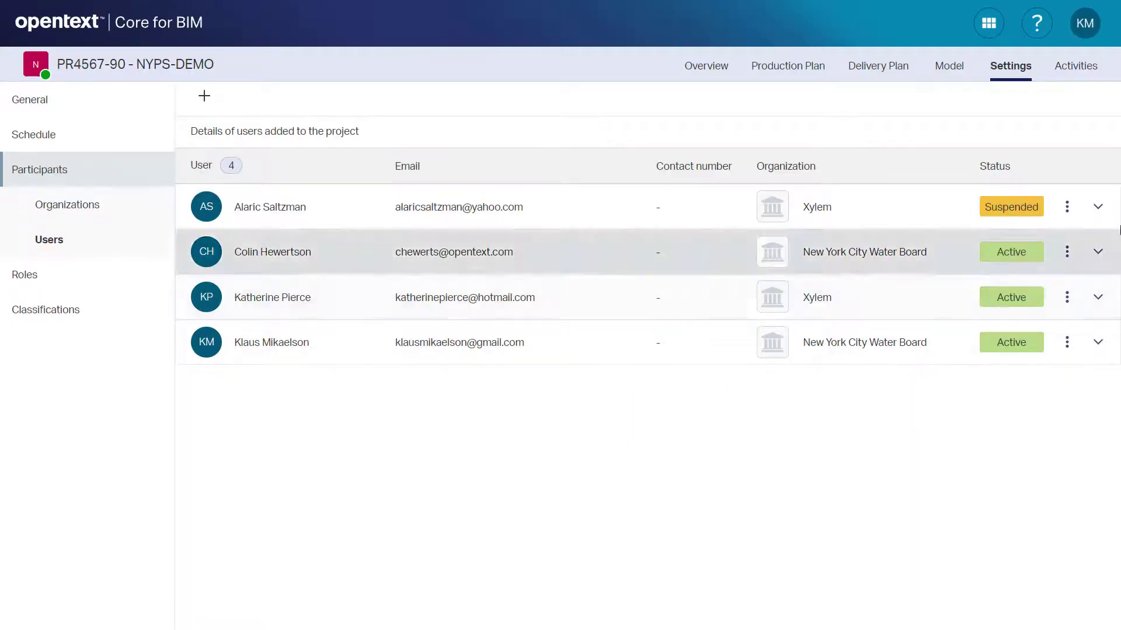
# - Reactivate the suspended Xylem user in the NYPS-DEMO project
pyautogui.click(1067, 207)
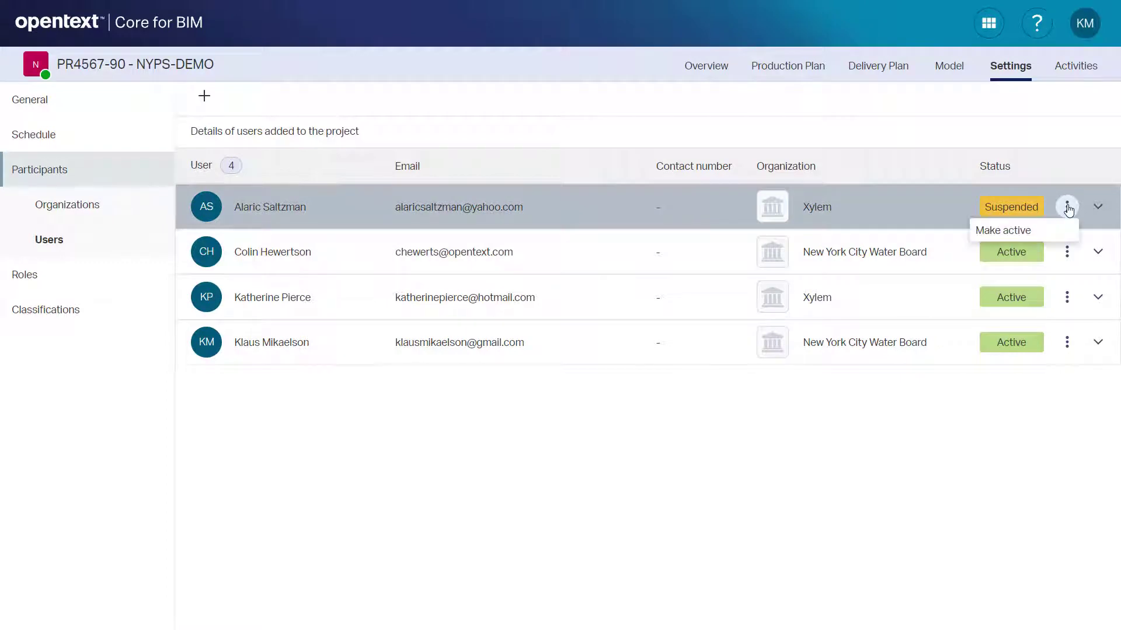
pyautogui.click(1037, 232)
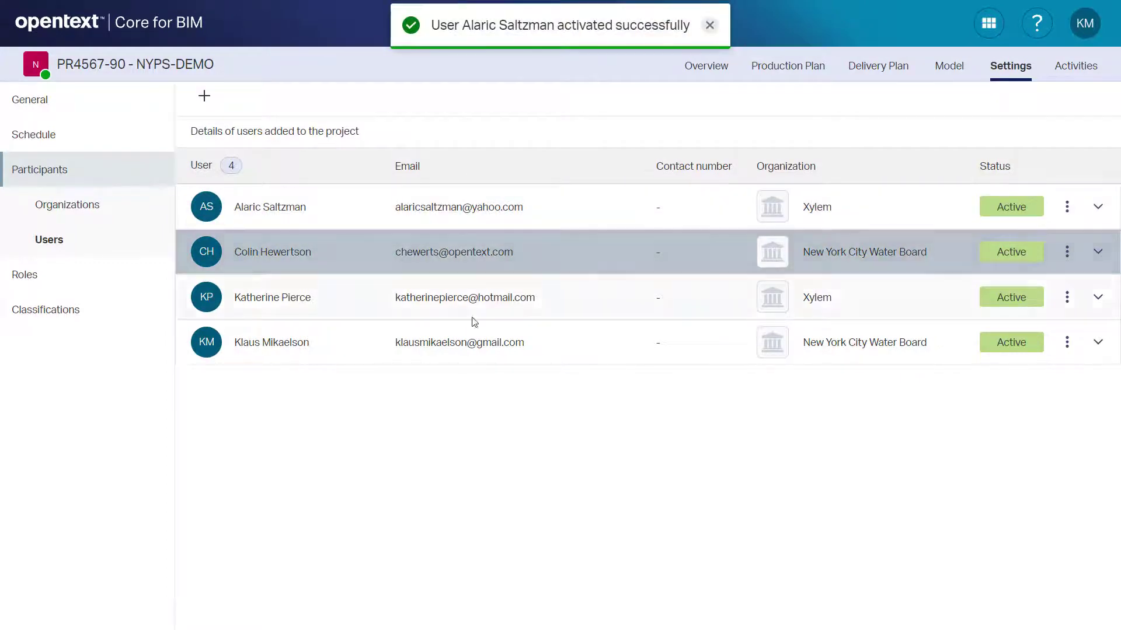
# - Add the reactivated Xylem user as a performer of the ME - Mechanical Engineer role in Stage 3 - Technical Design
pyautogui.click(70, 280)
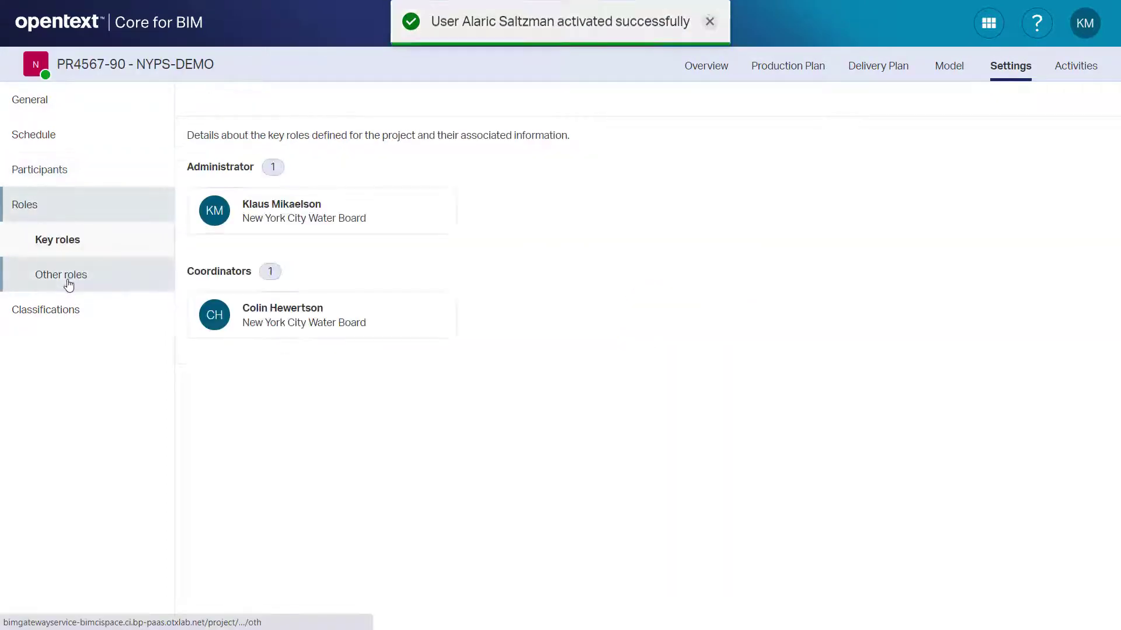
pyautogui.click(69, 281)
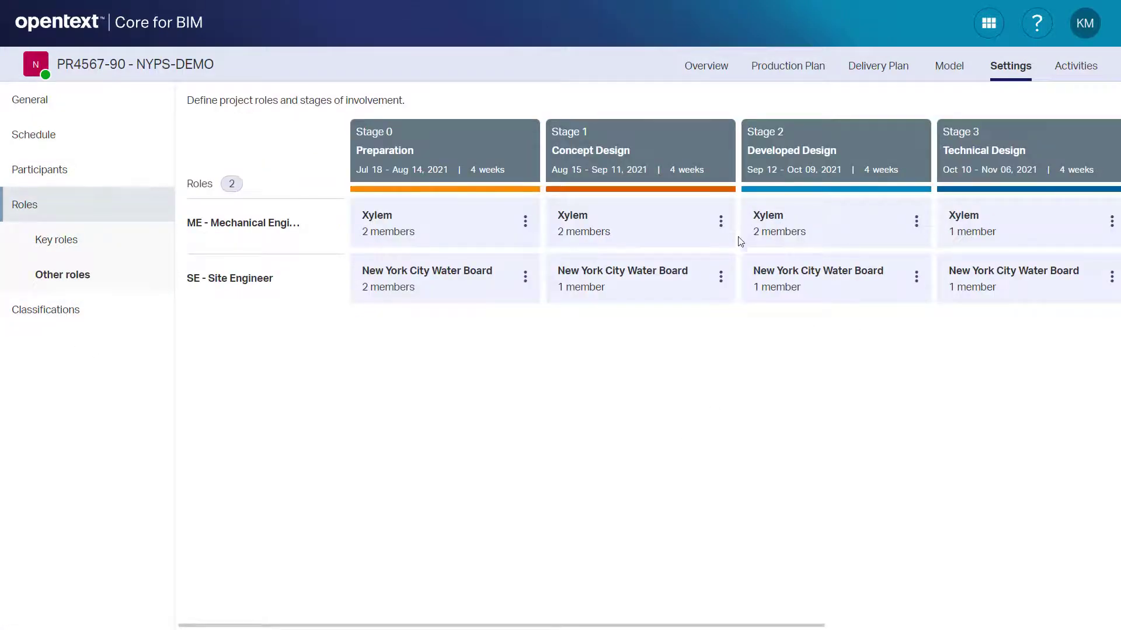
pyautogui.click(1112, 221)
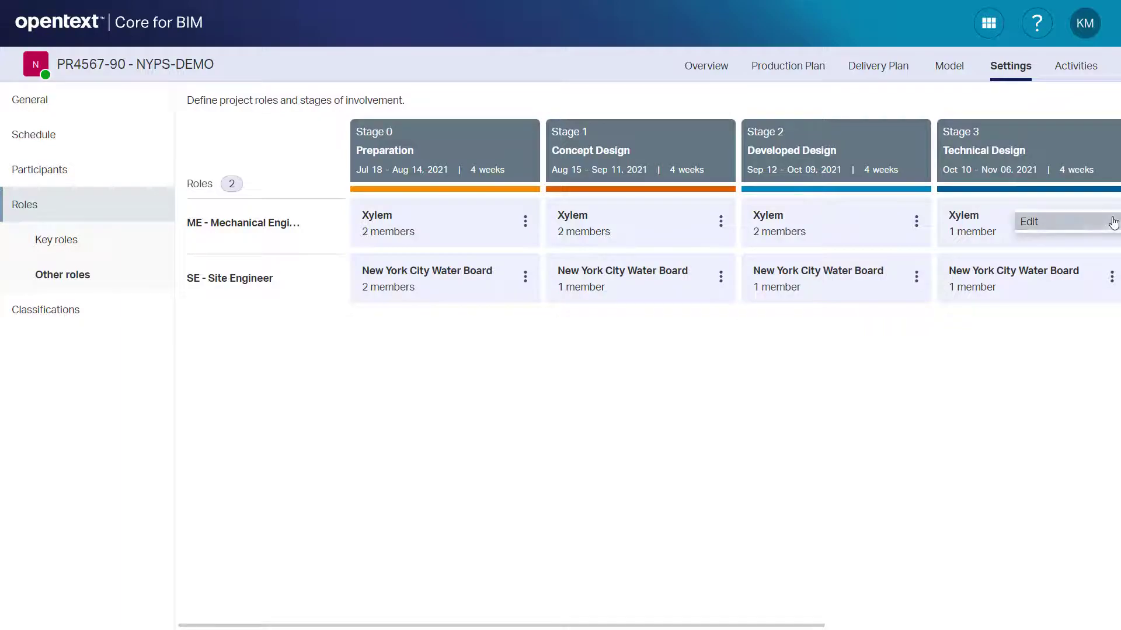
pyautogui.click(1080, 221)
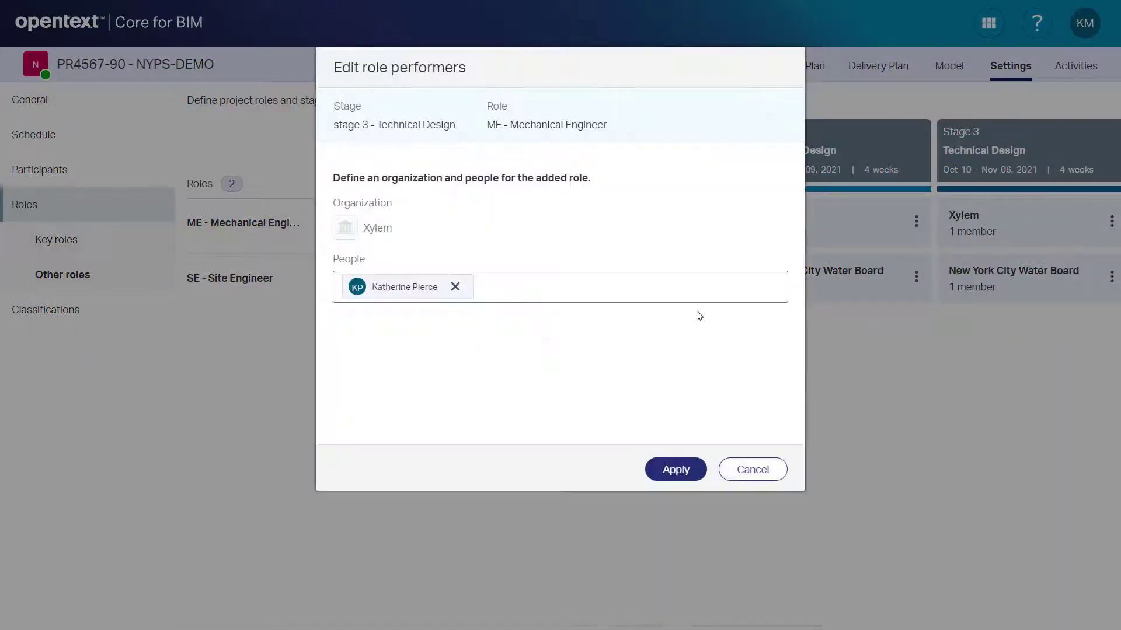
pyautogui.click(663, 280)
pyautogui.click(421, 361)
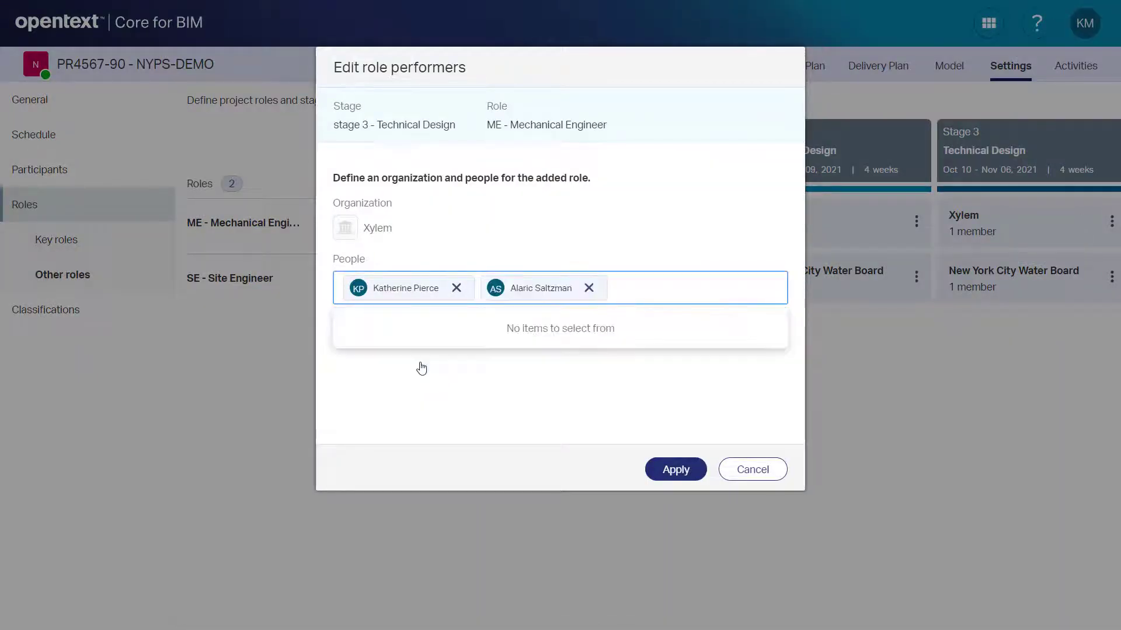
pyautogui.click(681, 468)
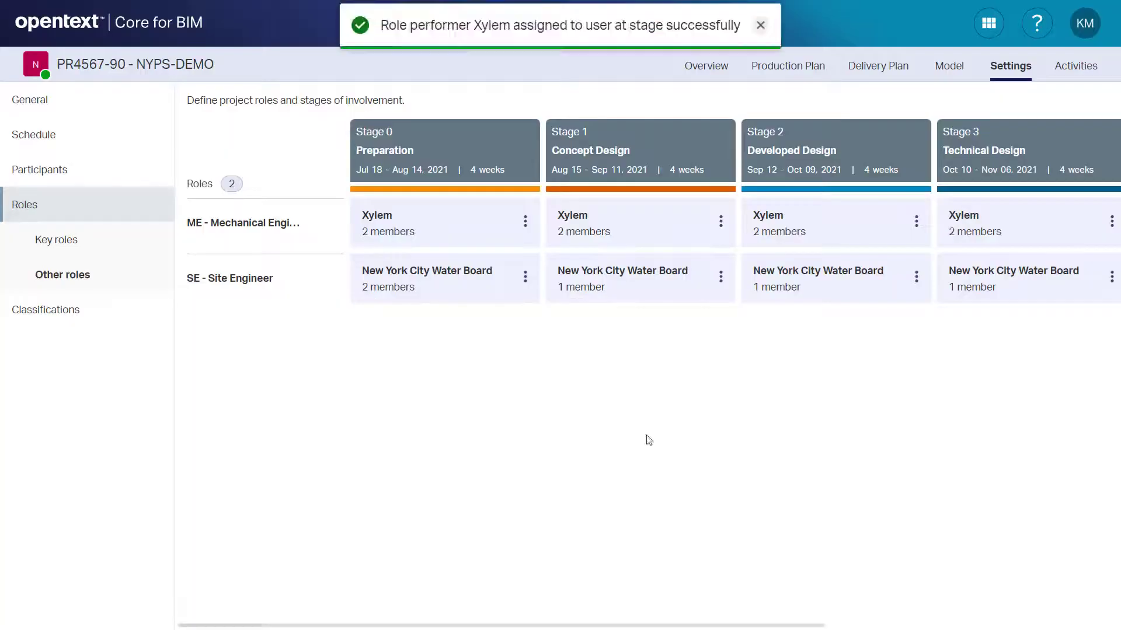
# - Suspend the Xylem user who was originally the only Stage 3 Mechanical Engineer performer
pyautogui.click(85, 173)
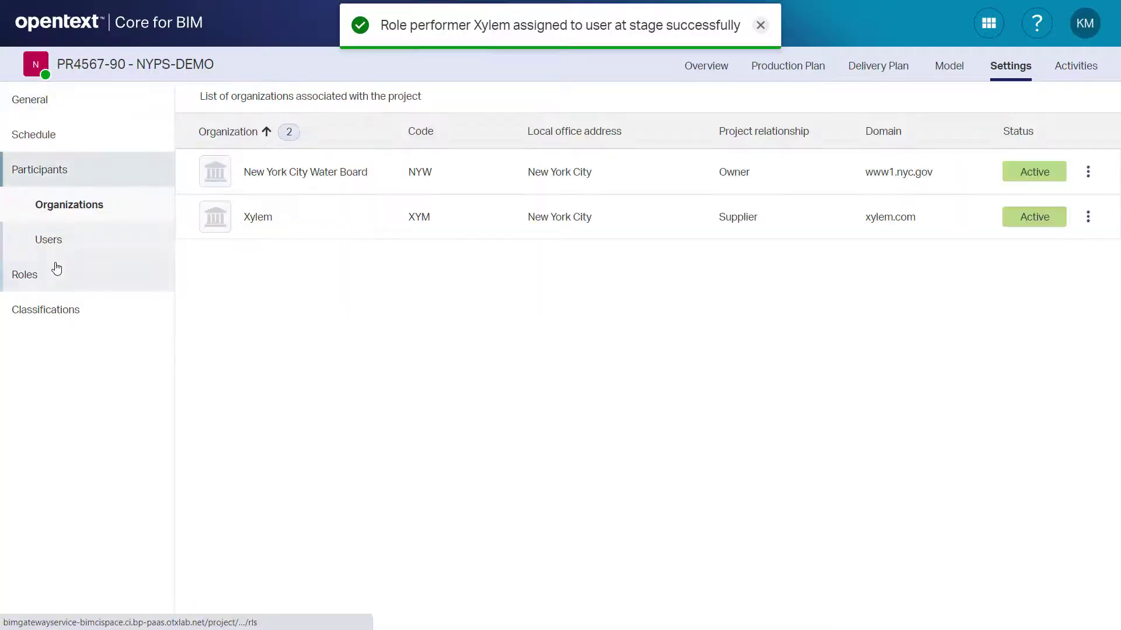
pyautogui.click(52, 242)
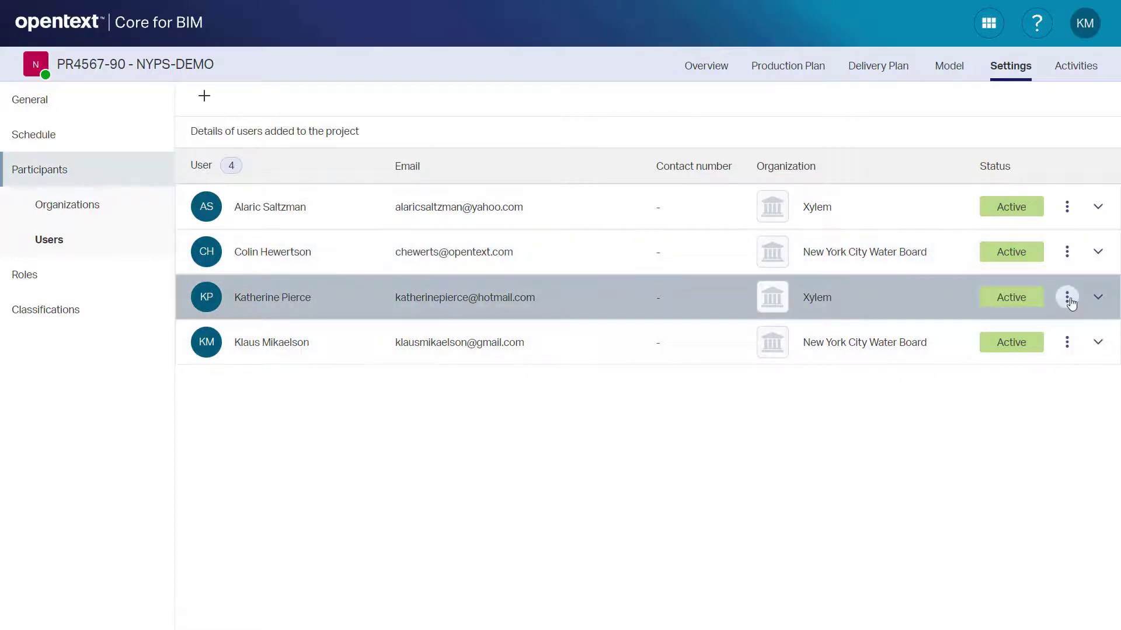
pyautogui.click(1067, 297)
pyautogui.click(1034, 321)
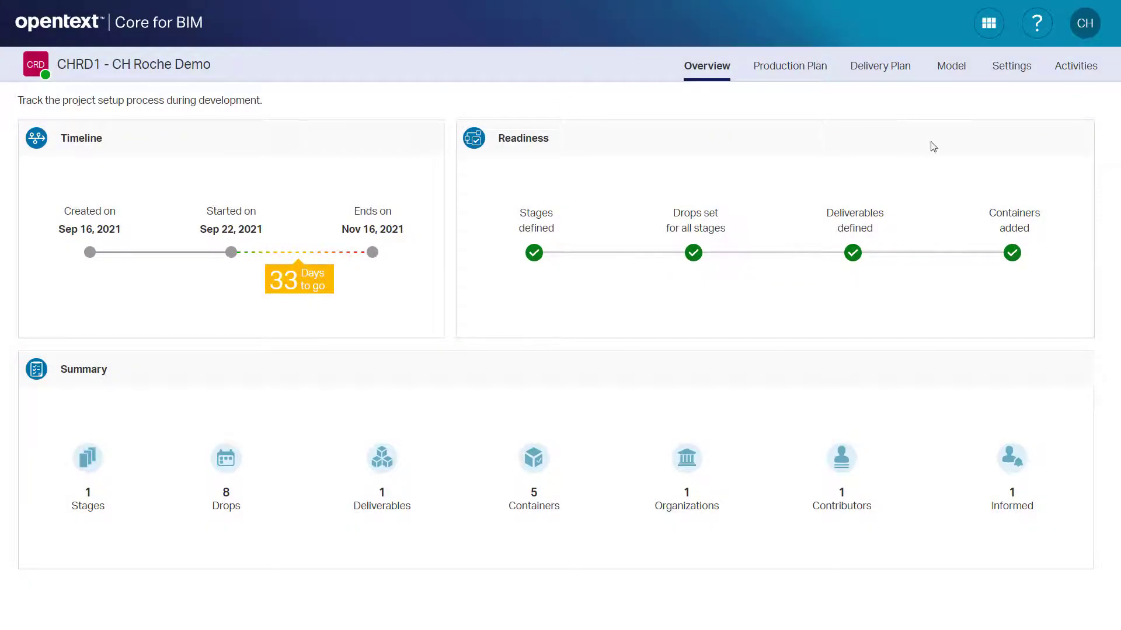
# - Open Container IFC and Container RFA of the CH Roche Demo project together in the model viewer
pyautogui.click(955, 71)
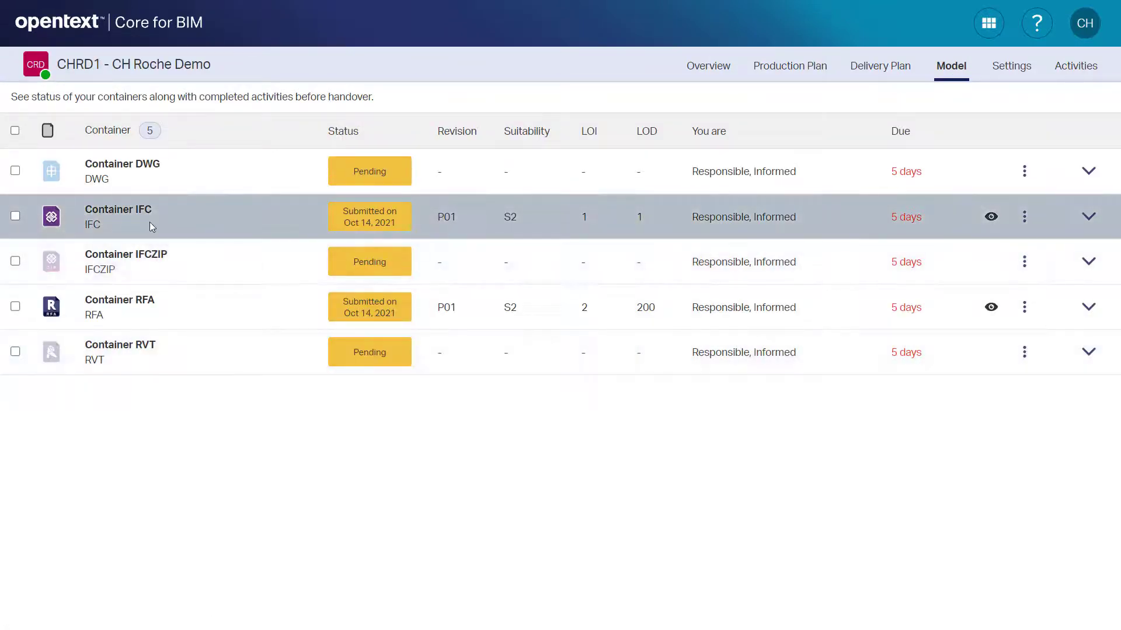
pyautogui.click(16, 217)
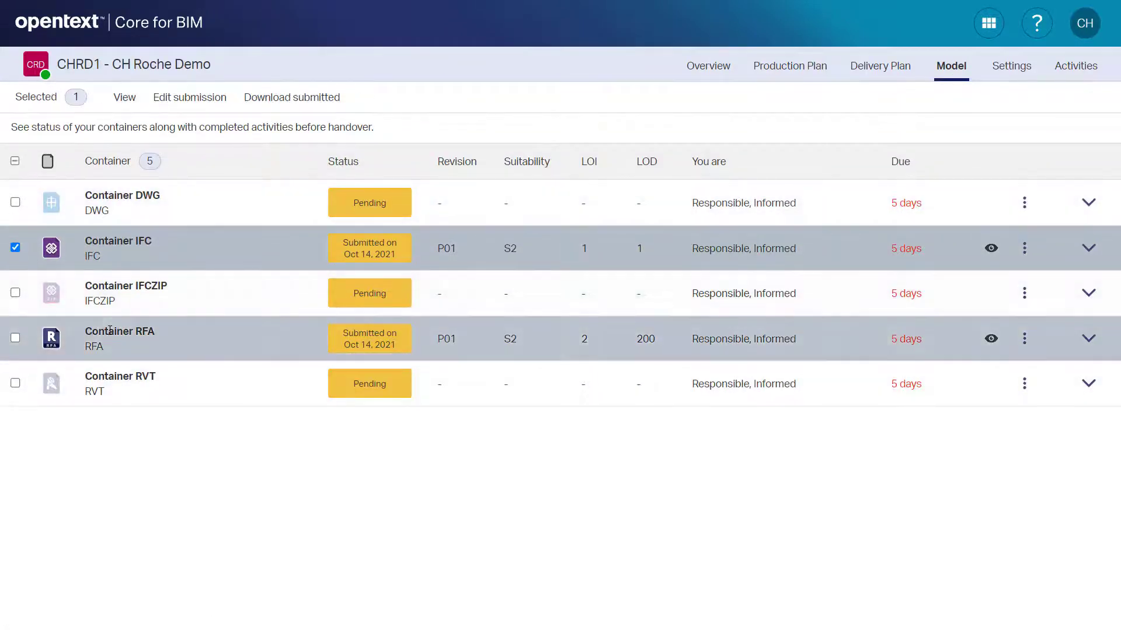
pyautogui.click(16, 339)
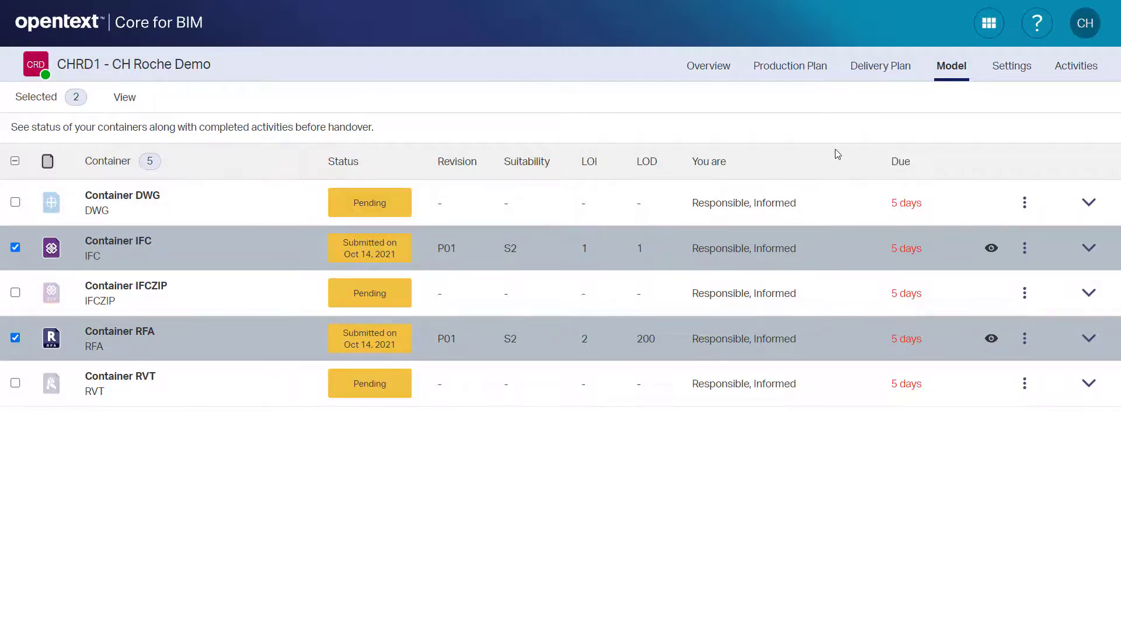
pyautogui.click(125, 100)
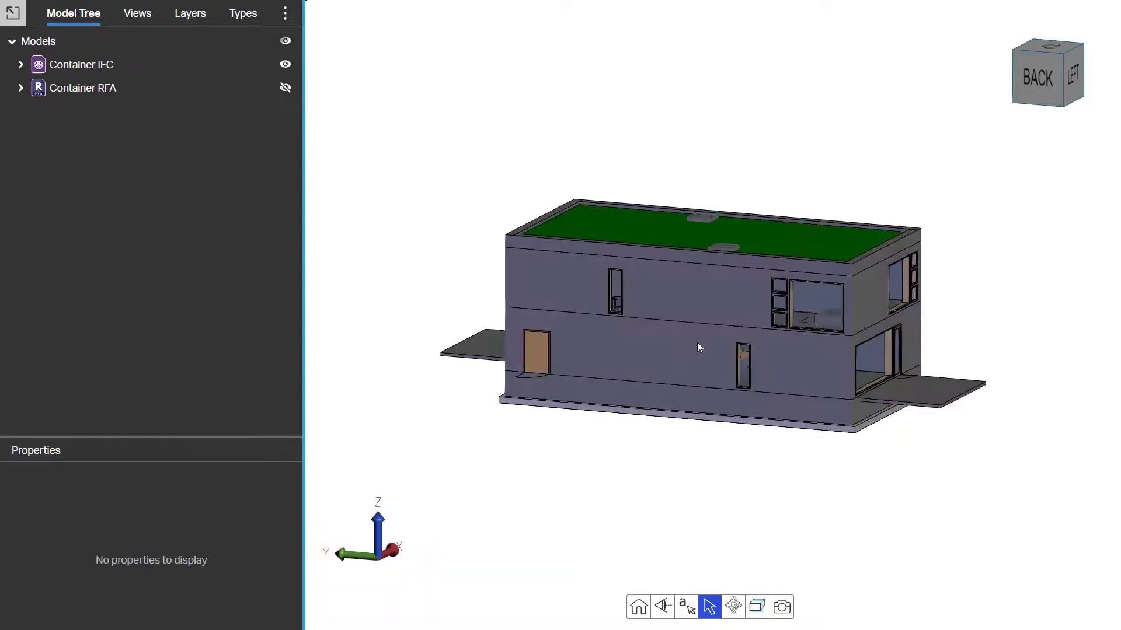
# - Show the Container RFA model and rotate the combined model with the turntable orbit to see its right and back sides
pyautogui.click(286, 88)
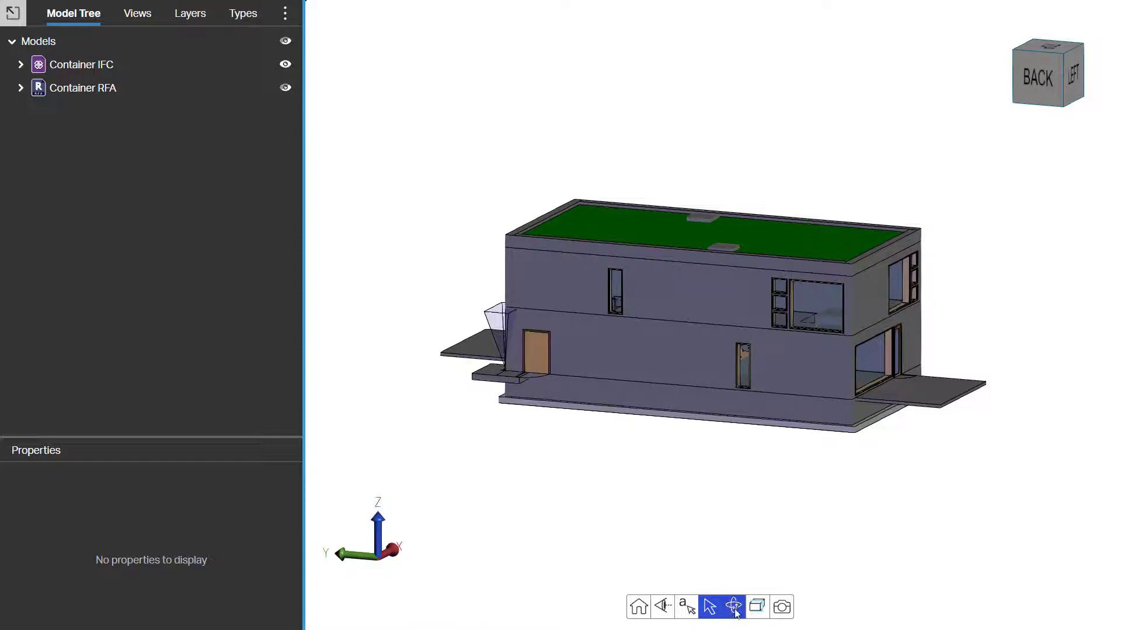
pyautogui.moveTo(737, 611)
pyautogui.click(733, 546)
pyautogui.moveTo(624, 417); pyautogui.dragTo(742, 434)
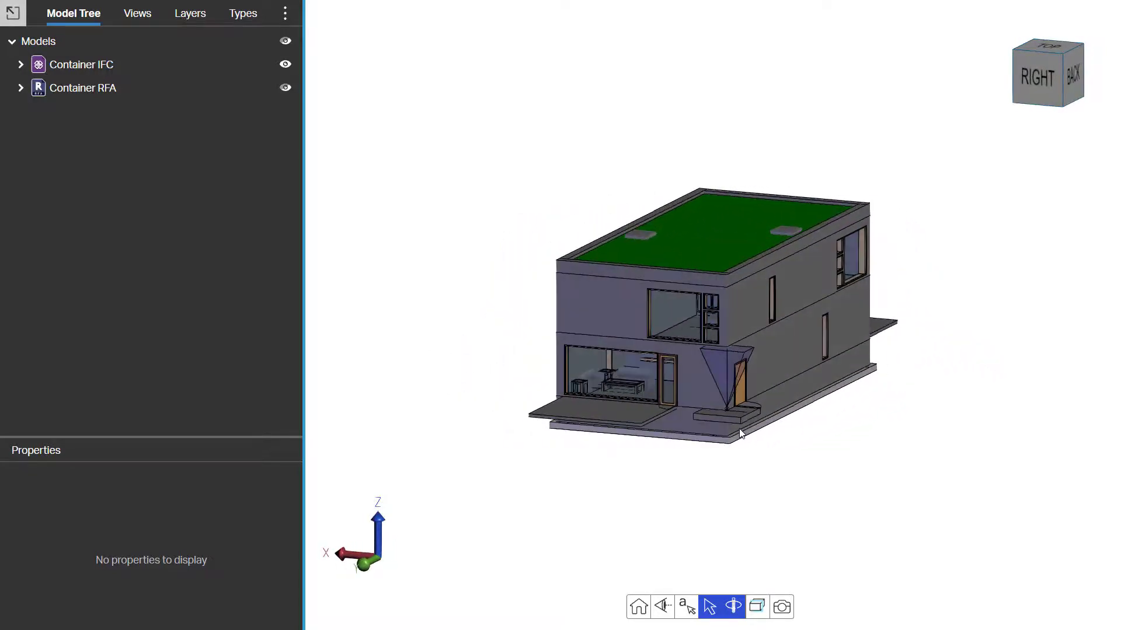
# - Switch the model view to perspective projection and change the navigation mode from turntable to free orbit
pyautogui.moveTo(663, 607)
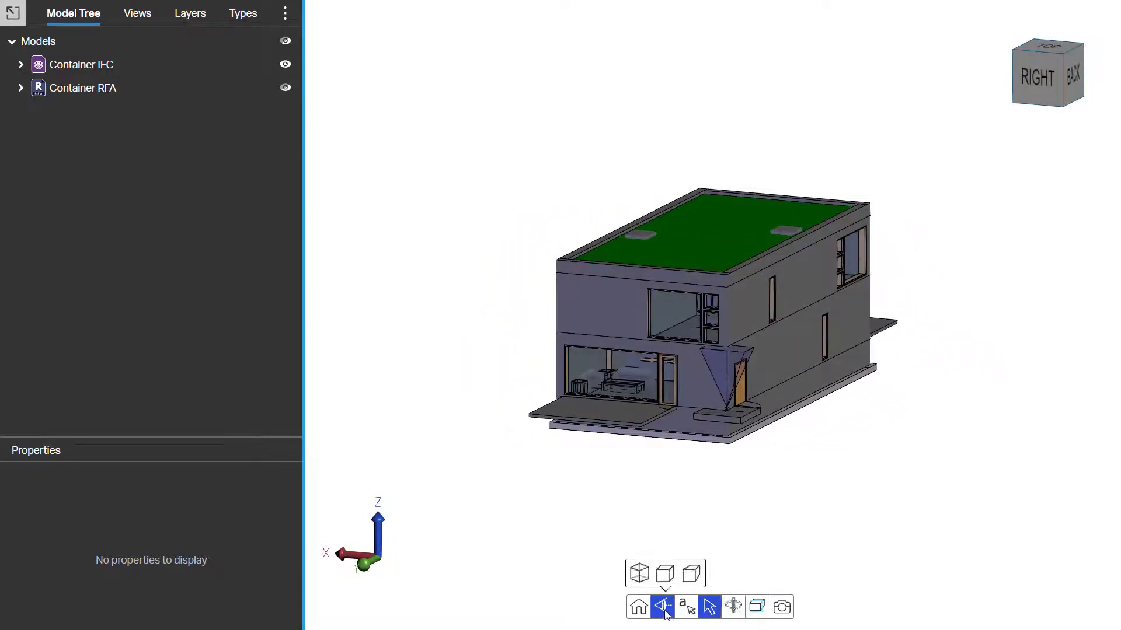
pyautogui.click(695, 575)
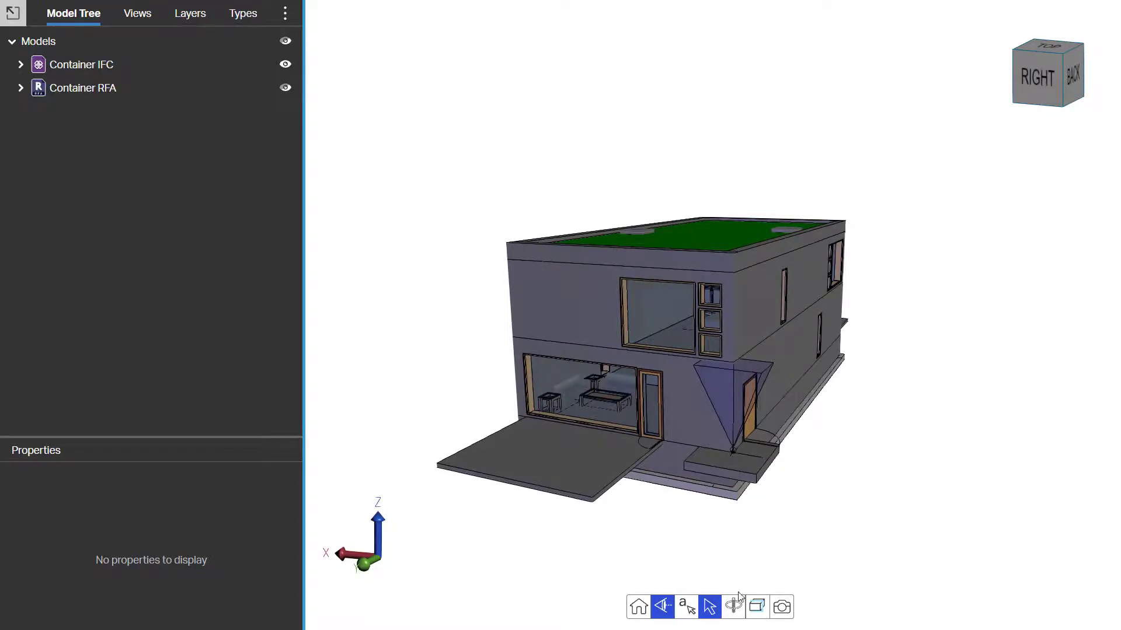
pyautogui.moveTo(734, 604)
pyautogui.click(734, 574)
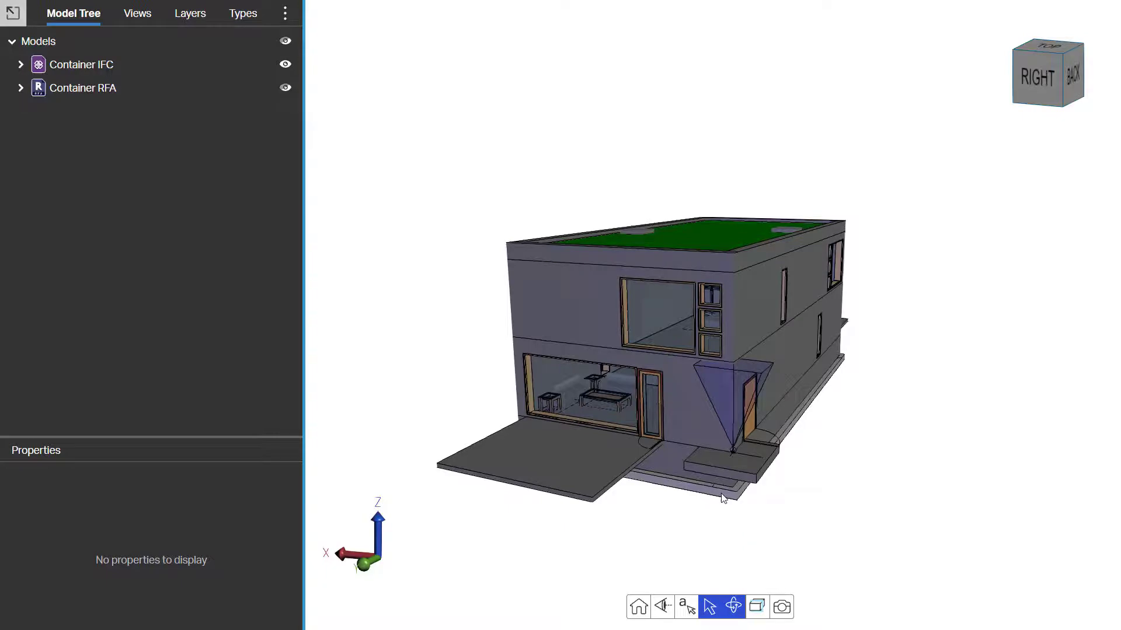
# - Show the transform handles of Container RFA and rotate it so the camera's view cone points along the wall towards the terrace
pyautogui.scroll(5, 722, 498)
pyautogui.scroll(-7, 722, 498)
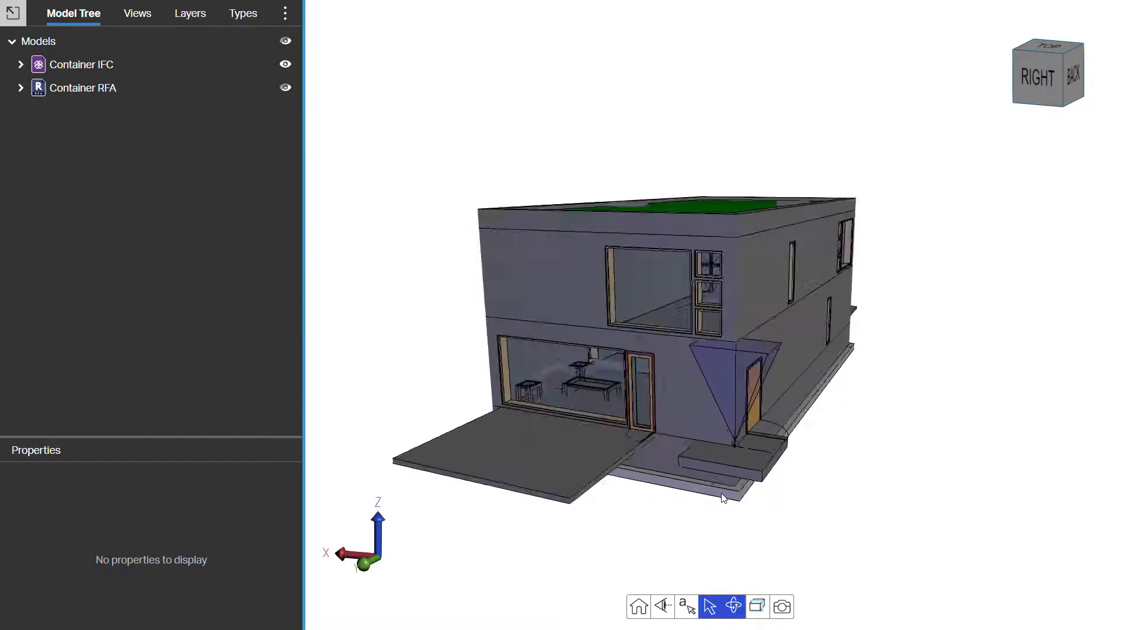
pyautogui.scroll(3, 723, 497)
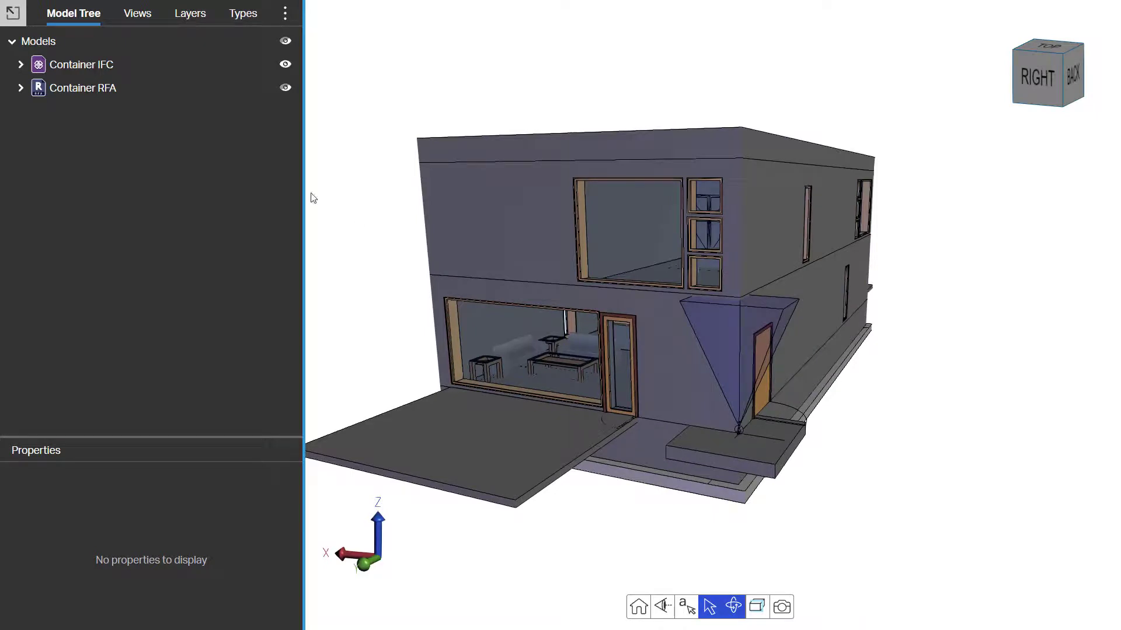
pyautogui.click(115, 93)
pyautogui.rightClick(115, 91)
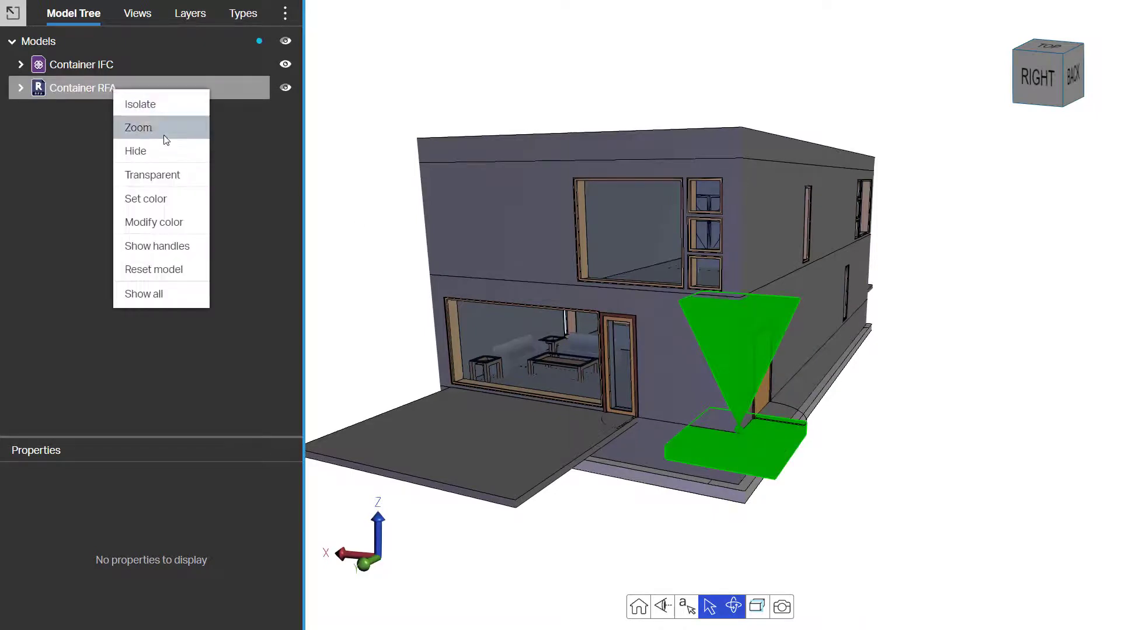
pyautogui.click(162, 246)
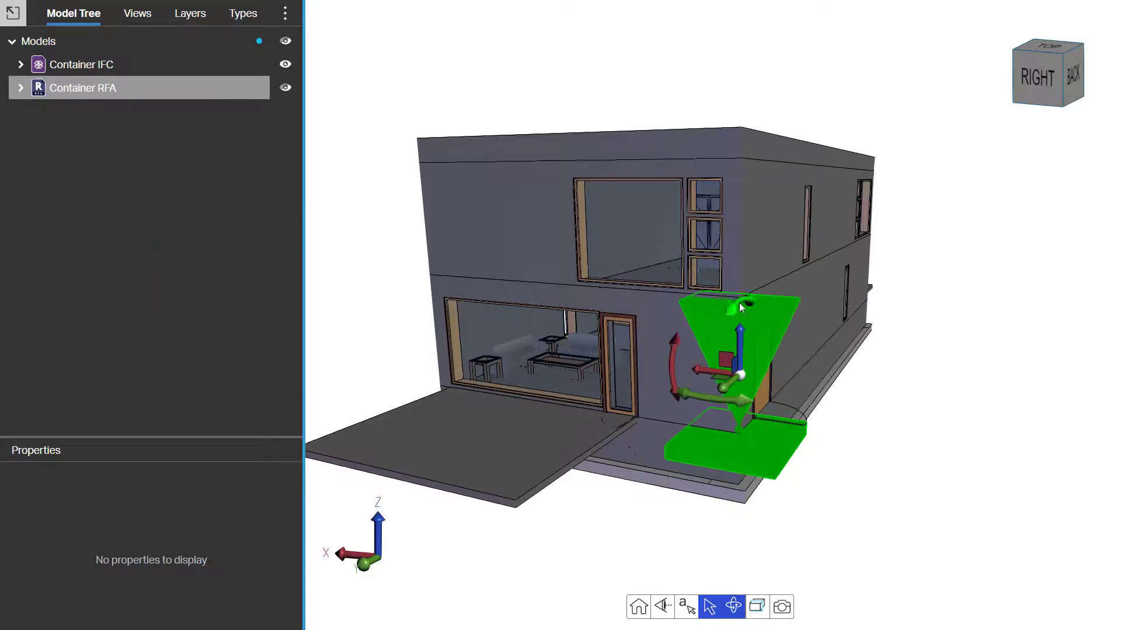
pyautogui.moveTo(739, 302); pyautogui.dragTo(644, 378)
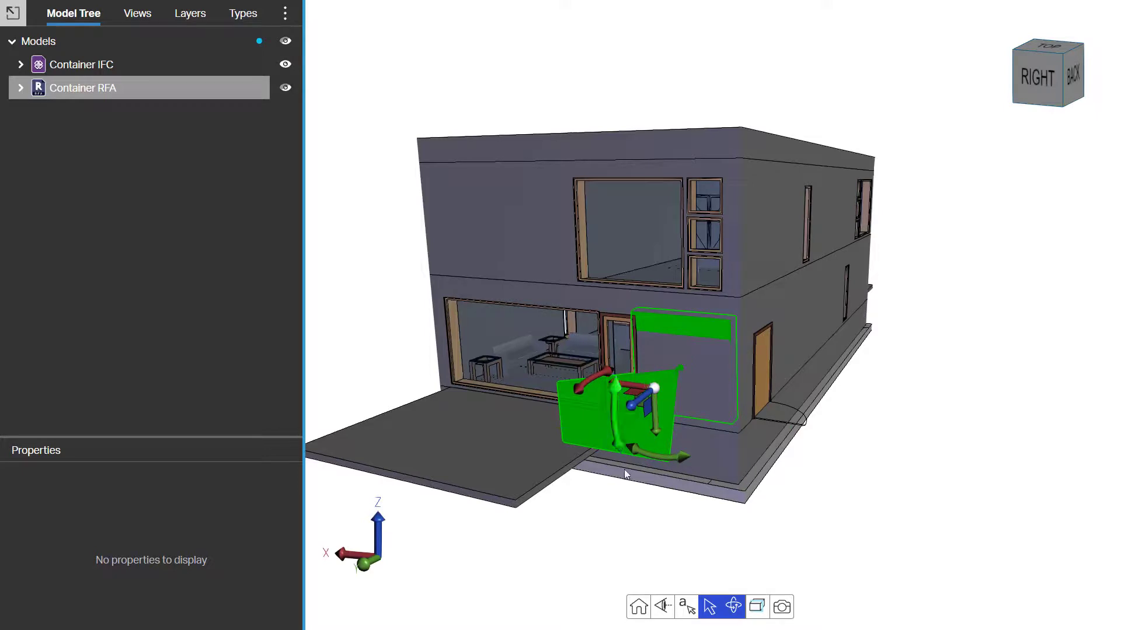
pyautogui.moveTo(670, 457)
pyautogui.mouseDown()
pyautogui.moveTo(642, 456)
pyautogui.moveTo(670, 462)
pyautogui.mouseUp()
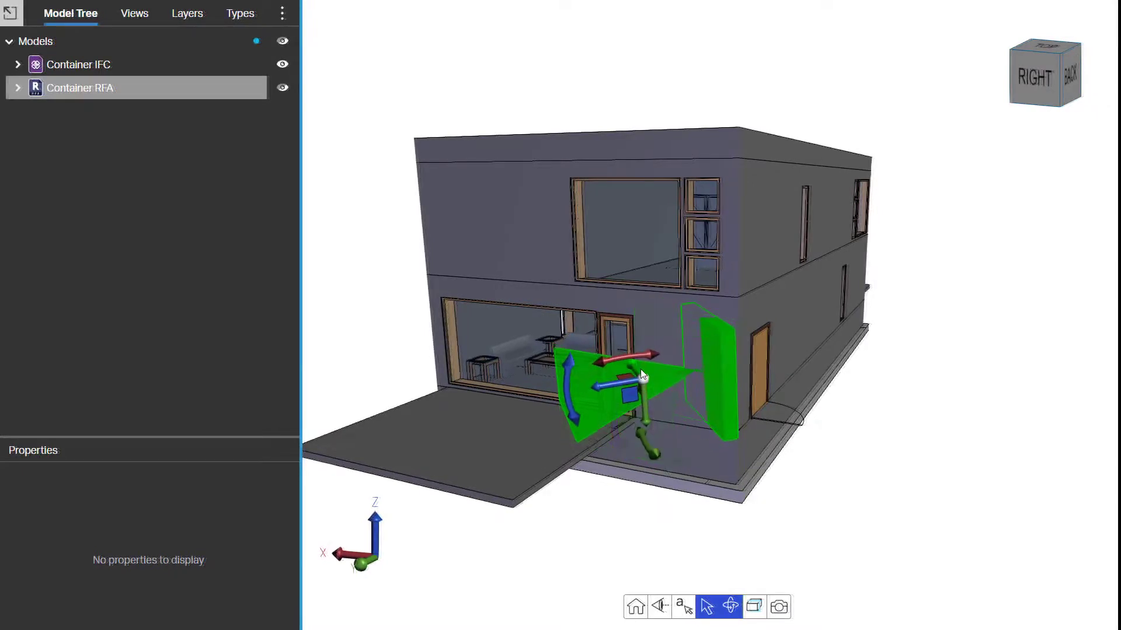
pyautogui.click(986, 495)
# - Select the flat Host body behind the camera in Container RFA and hide it
pyautogui.click(730, 384)
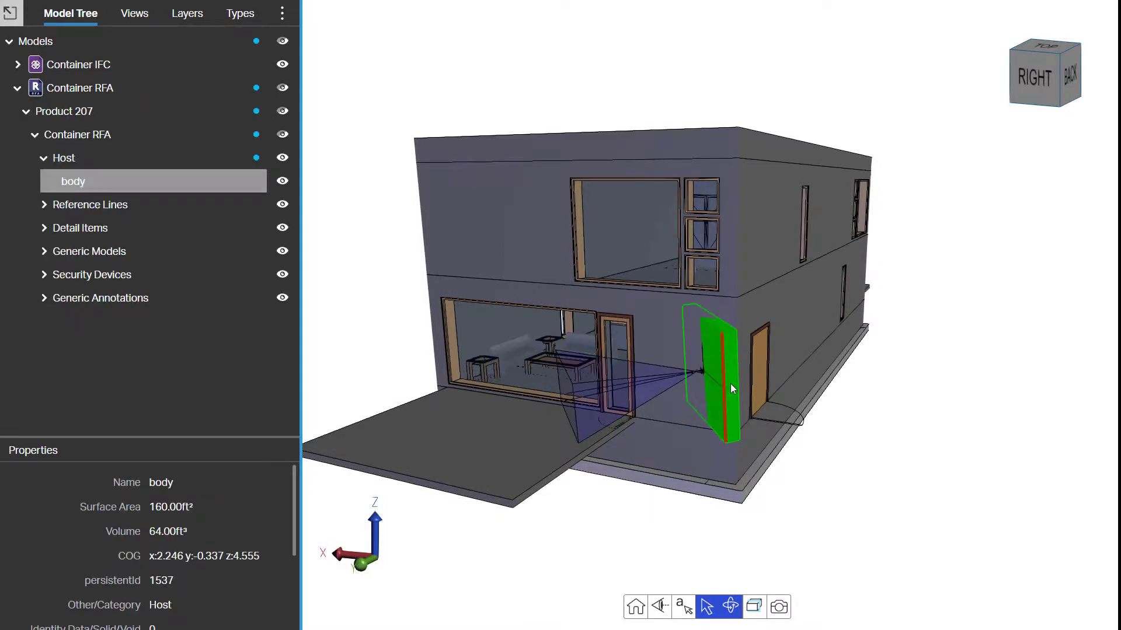
pyautogui.rightClick(731, 383)
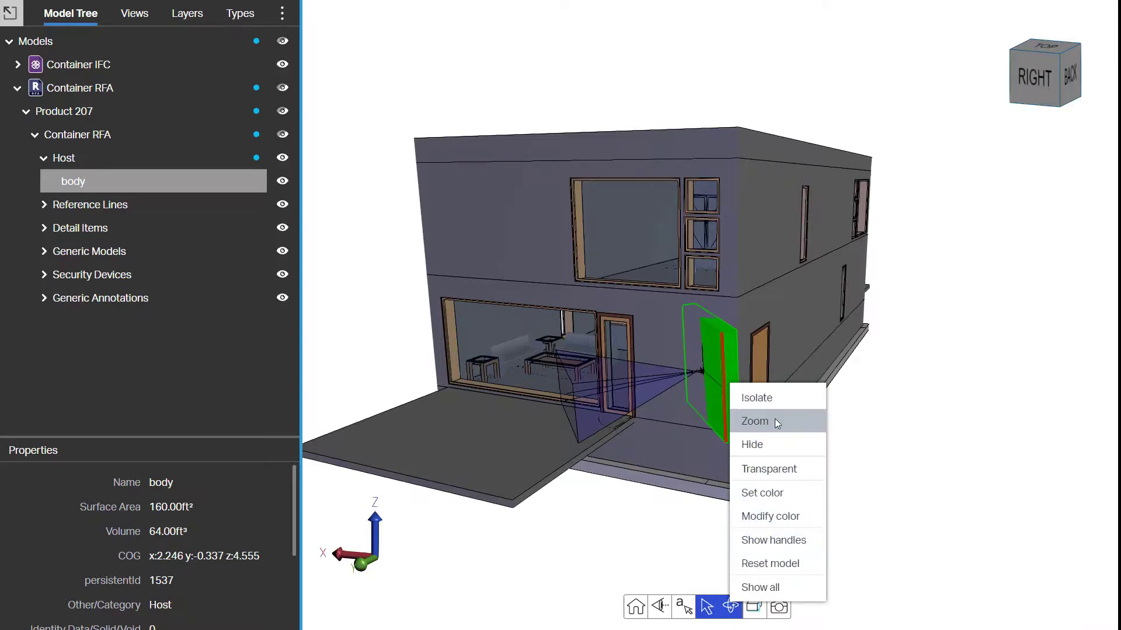
pyautogui.click(768, 444)
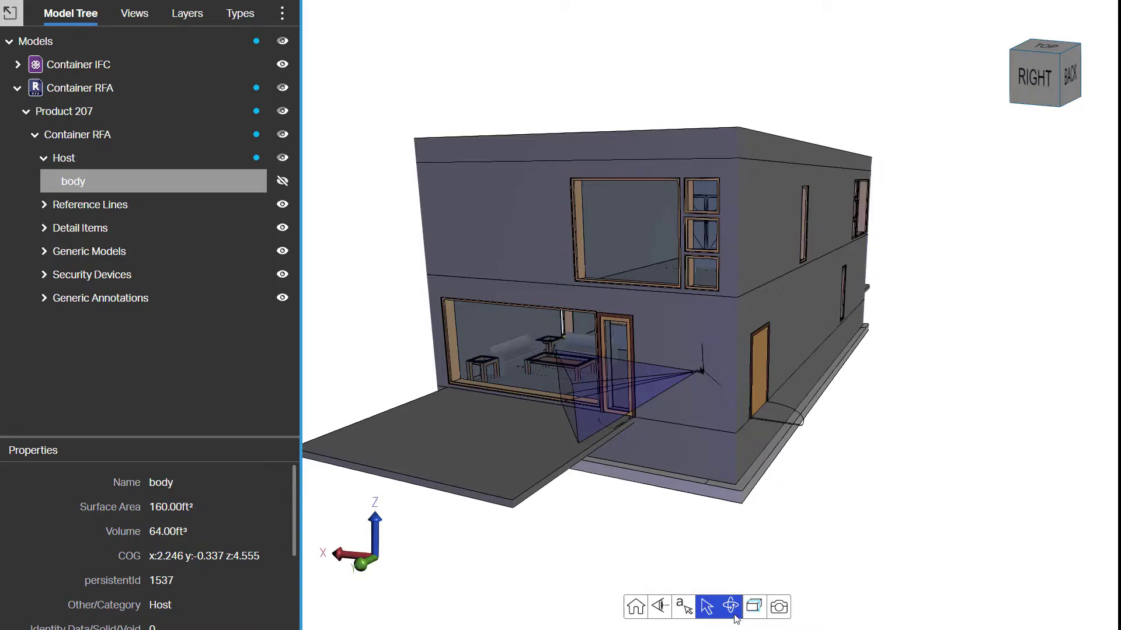
# - Change the navigation mode to turntable orbit and rotate the combined model to show its front and right sides
pyautogui.moveTo(736, 618)
pyautogui.click(733, 550)
pyautogui.moveTo(506, 445); pyautogui.dragTo(582, 521)
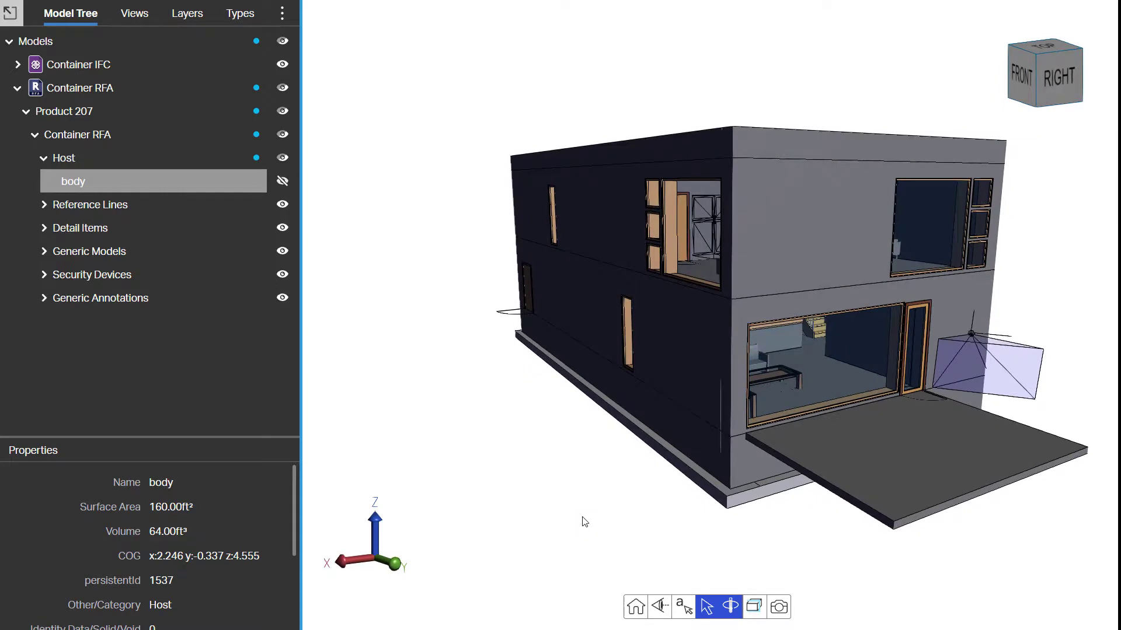
# - Collapse the model tree and properties area, take a snapshot of the combined model, and close the snapshot preview
pyautogui.click(10, 16)
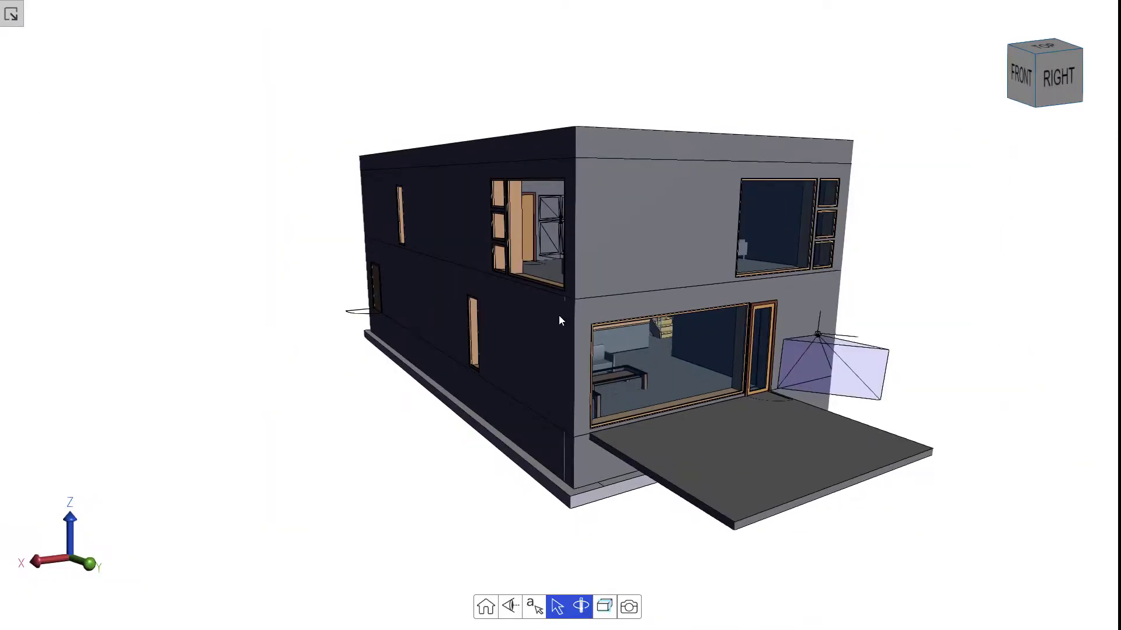
pyautogui.click(628, 607)
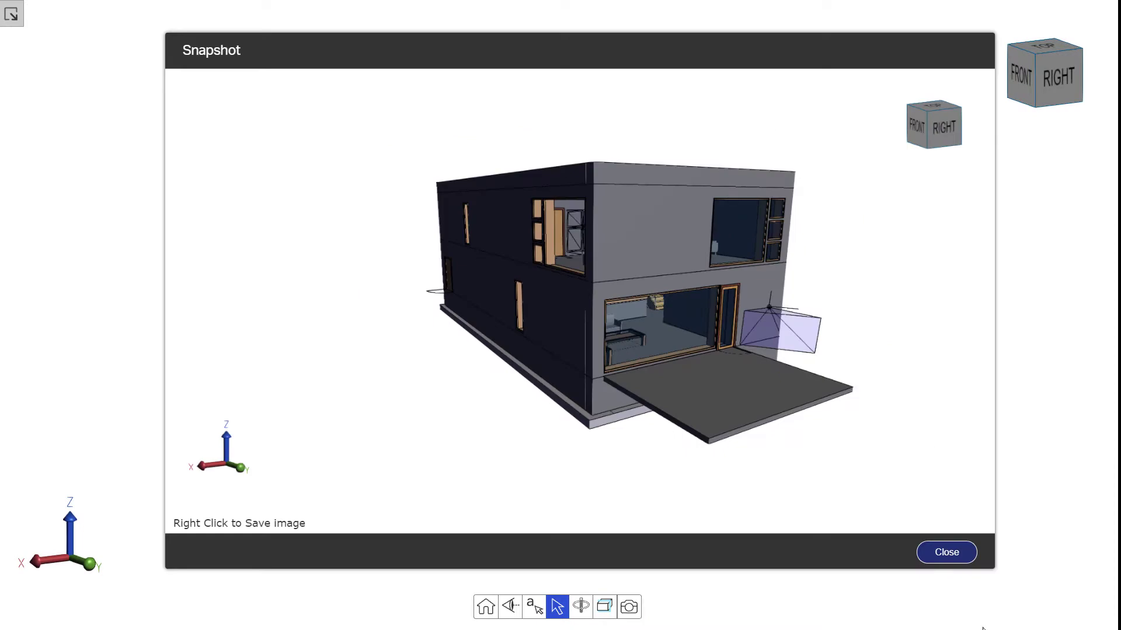
pyautogui.click(947, 553)
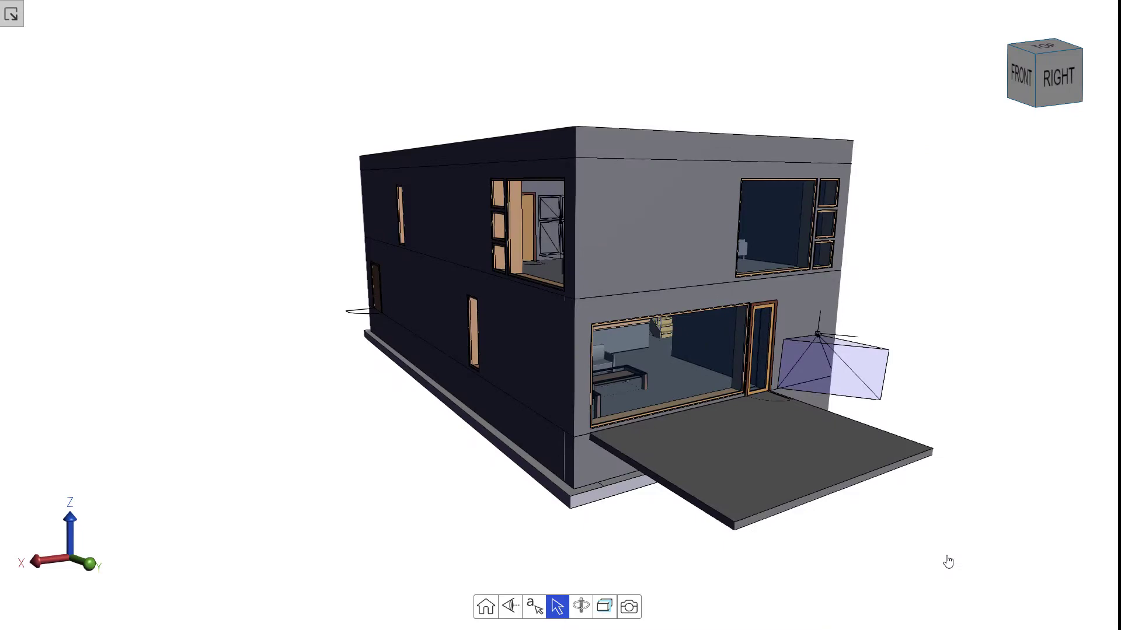